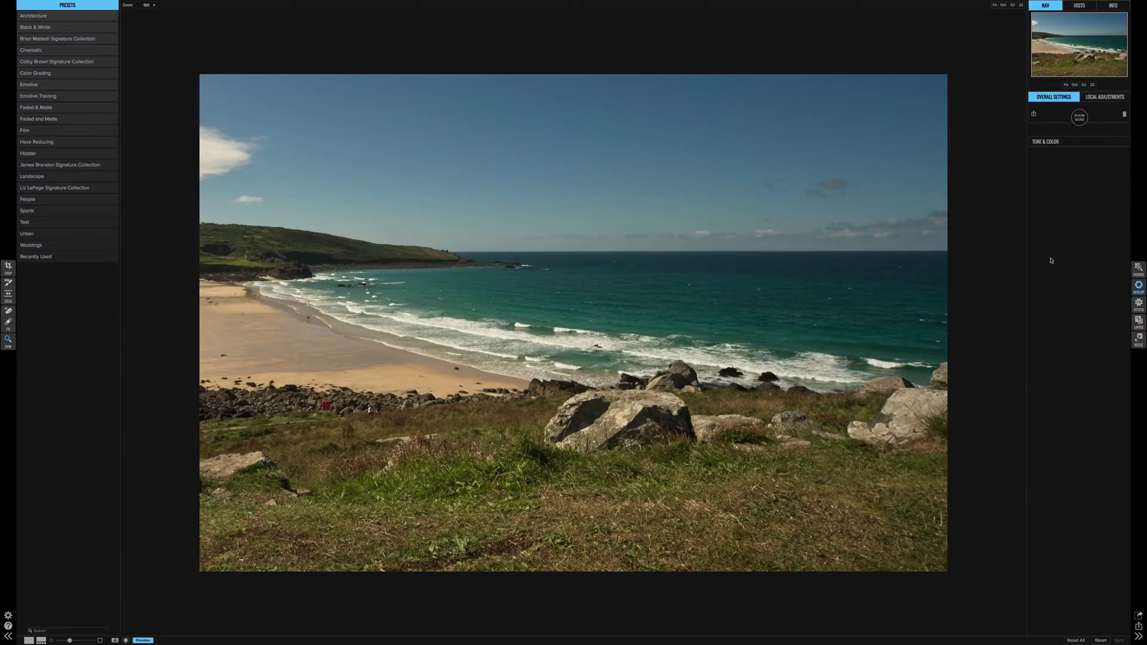
# Browse the Black & White preset grid and apply Bogart Neutral to the beach photo.
pyautogui.click(1082, 118)
pyautogui.click(1065, 134)
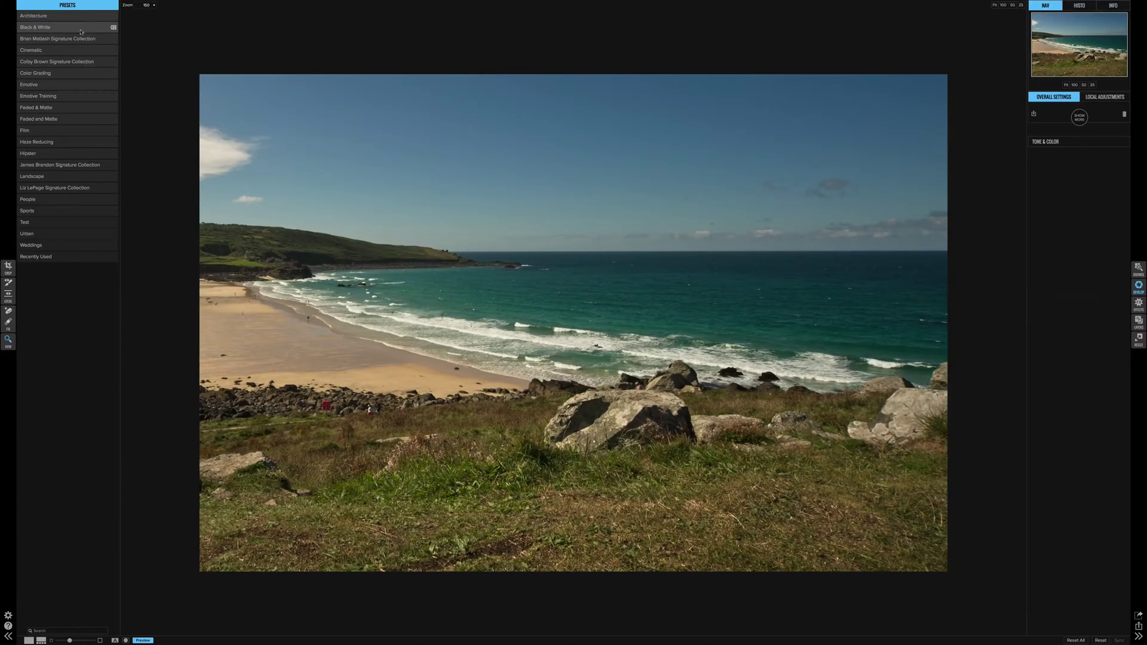
pyautogui.click(63, 30)
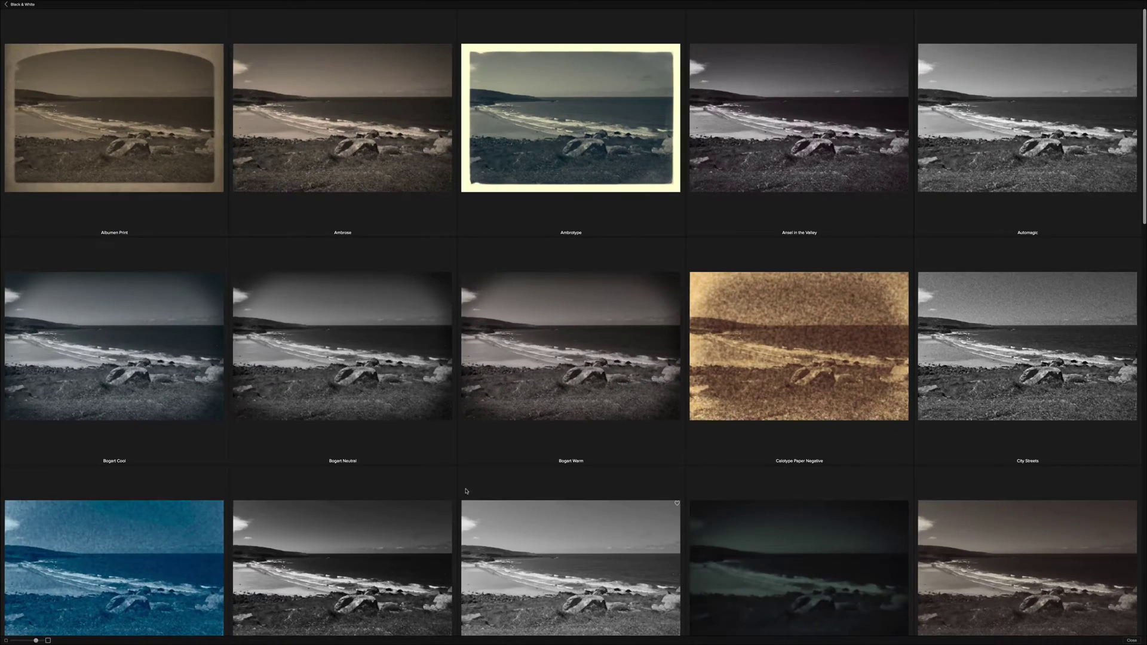
pyautogui.scroll(-10, 466, 492)
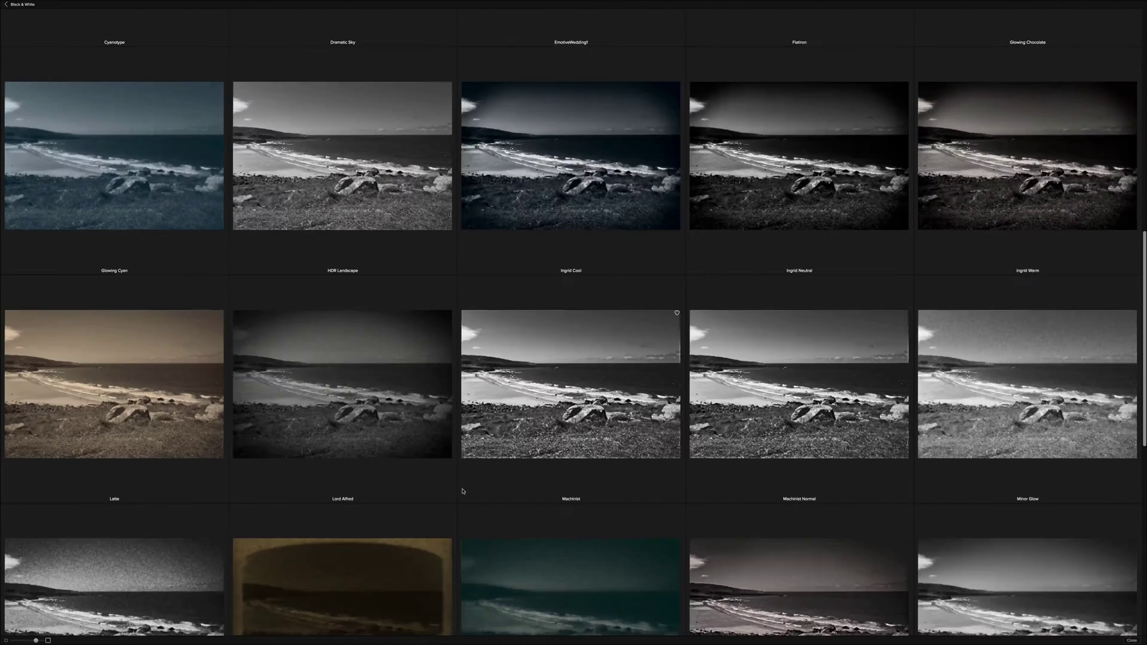
pyautogui.scroll(-8, 463, 491)
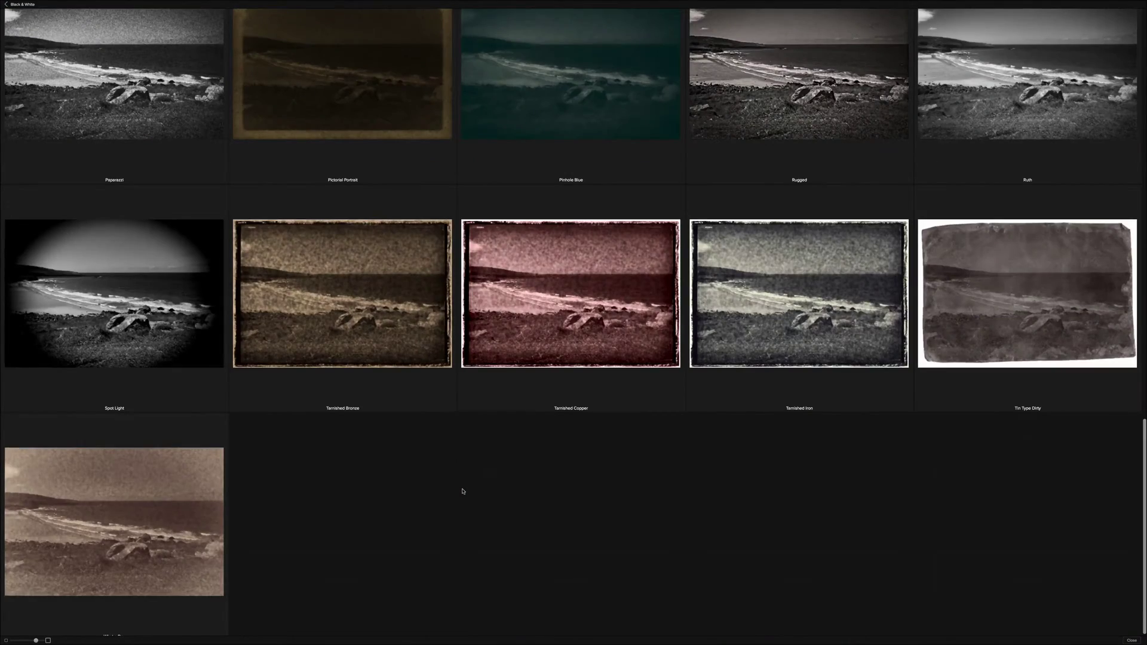
pyautogui.scroll(20, 463, 491)
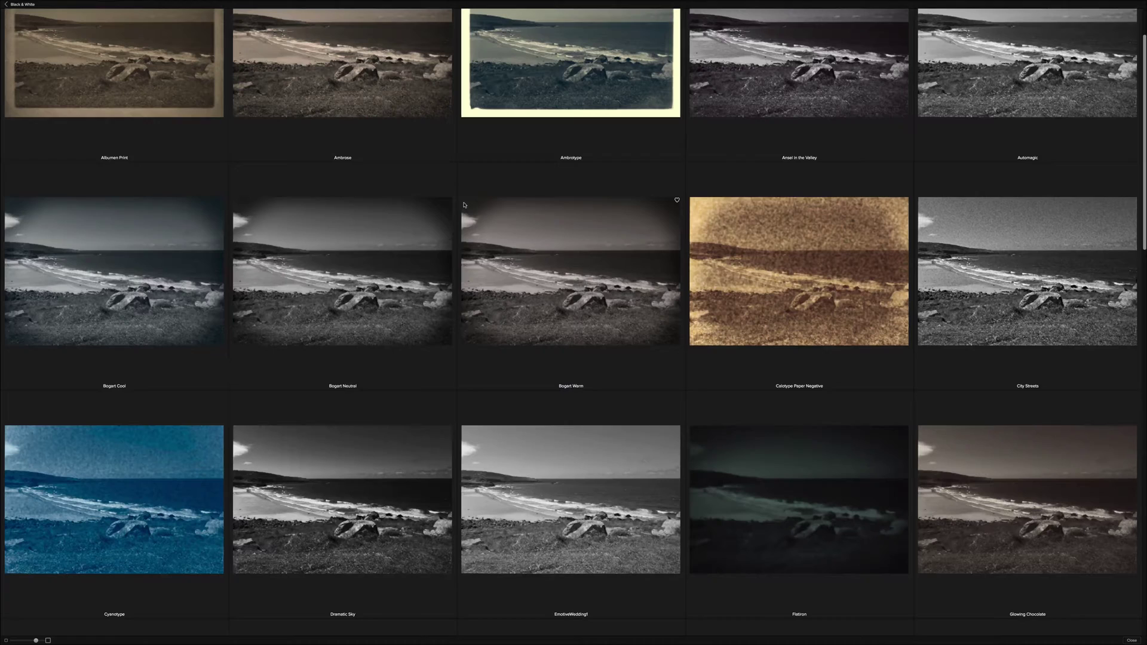
pyautogui.click(369, 255)
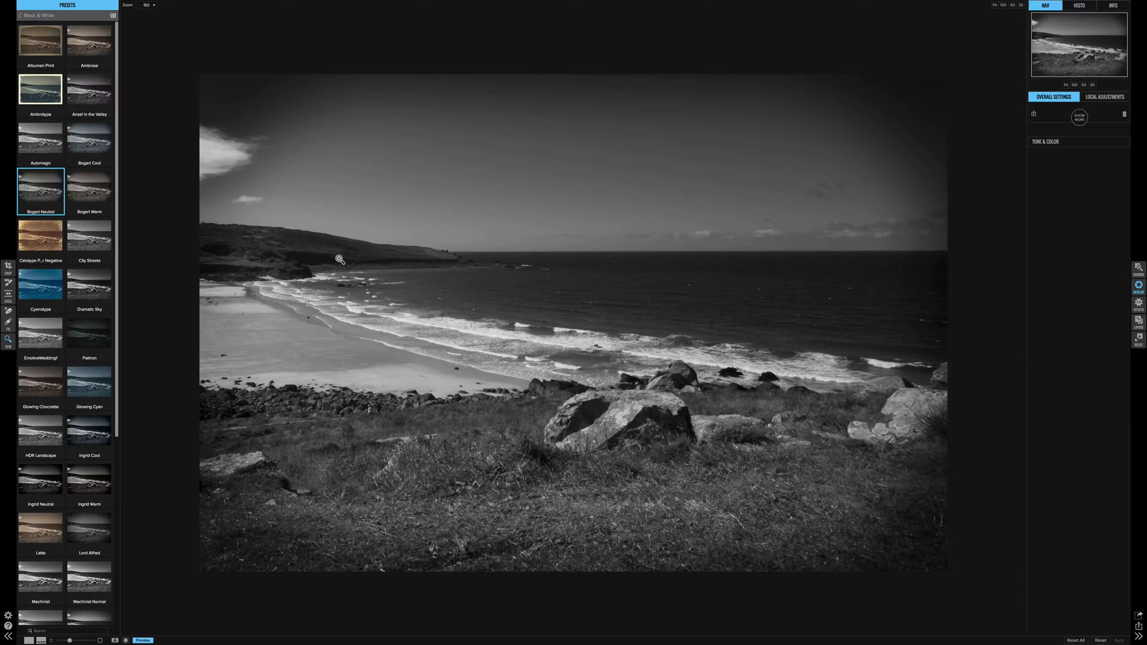
# Return to the preset categories and add a Black & White filter, testing its Opacity.
pyautogui.click(37, 16)
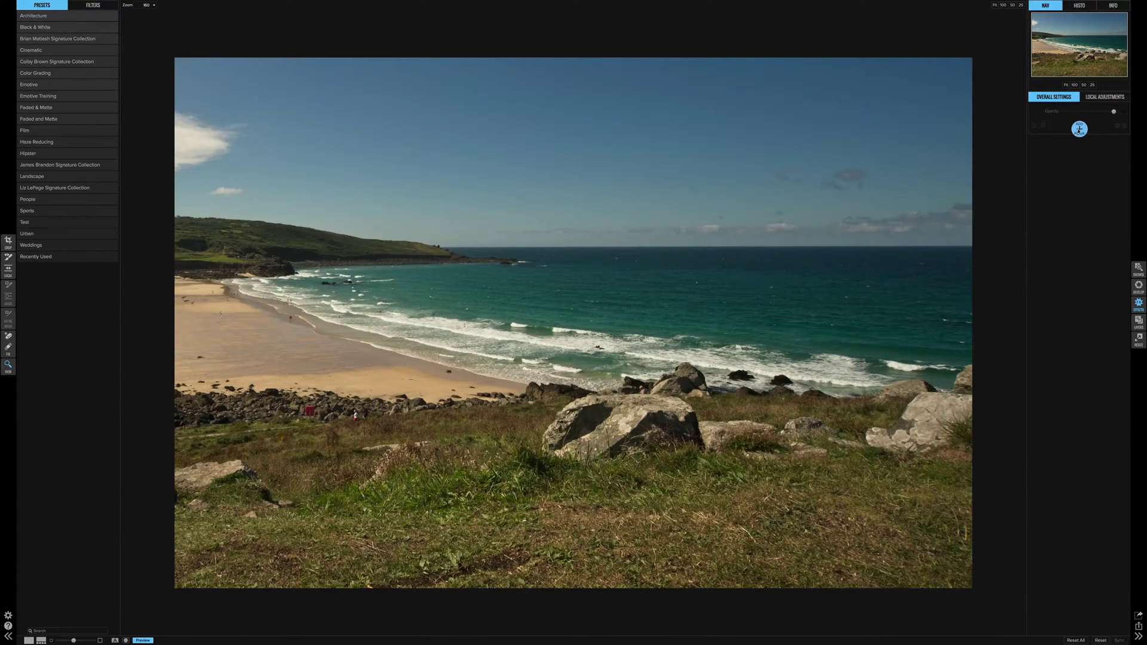
pyautogui.click(1079, 130)
pyautogui.click(1061, 155)
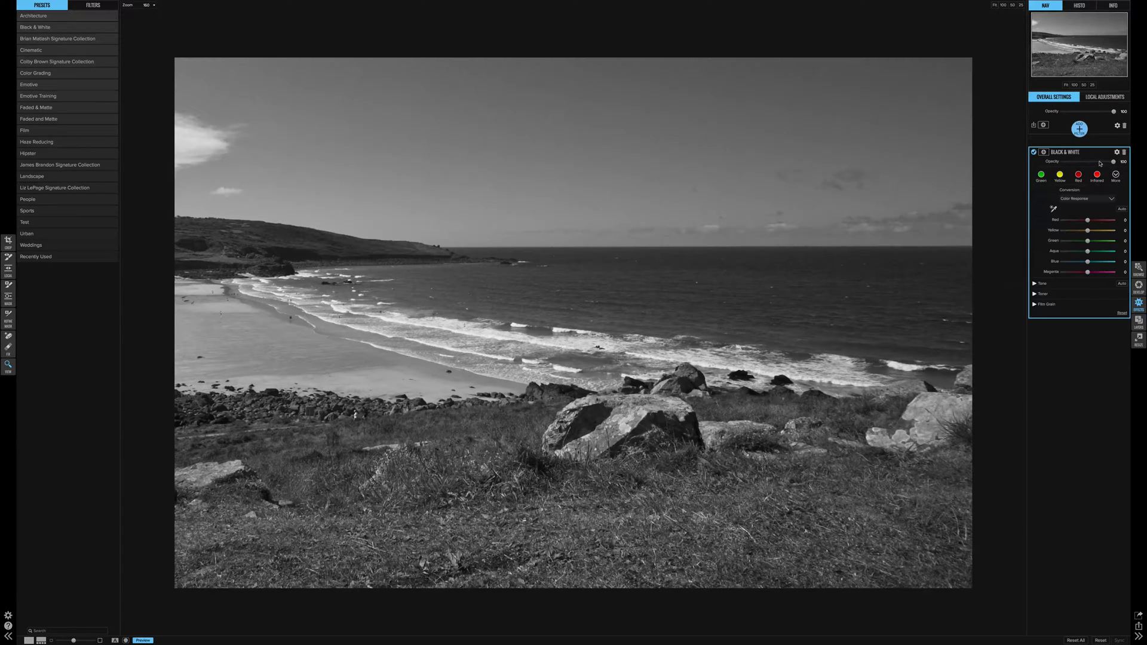
pyautogui.moveTo(1101, 165)
pyautogui.mouseDown()
pyautogui.moveTo(1052, 164)
pyautogui.moveTo(1100, 162)
pyautogui.mouseUp()
# Darken the Aqua response slightly and raise the Green response to brighten the grass.
pyautogui.click(1116, 176)
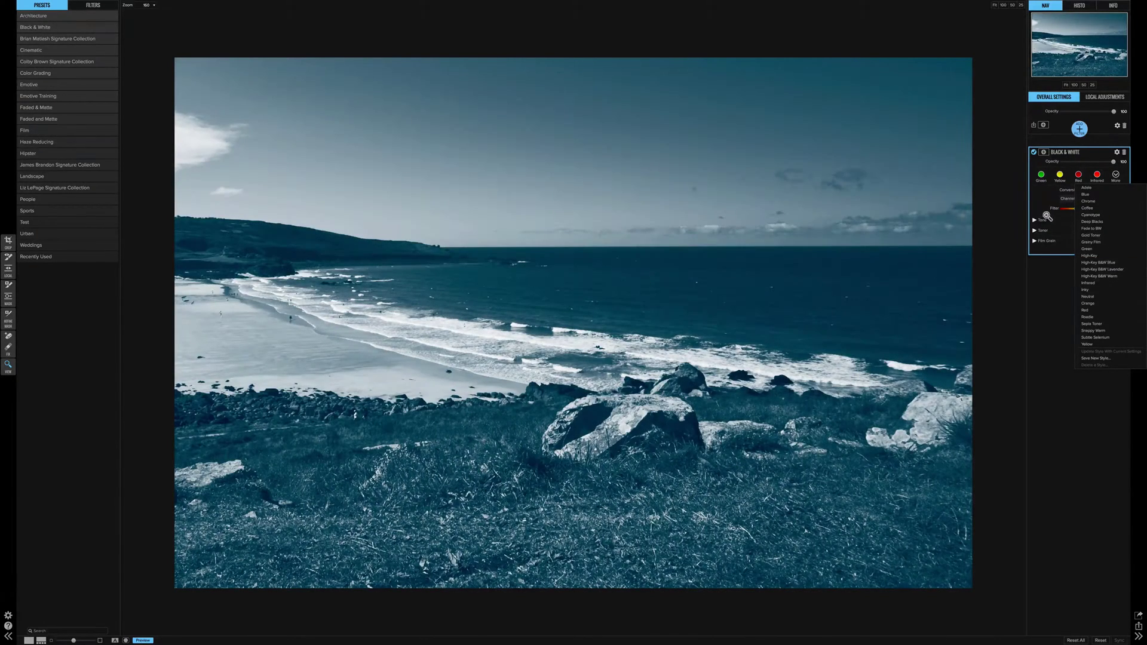
pyautogui.click(1035, 192)
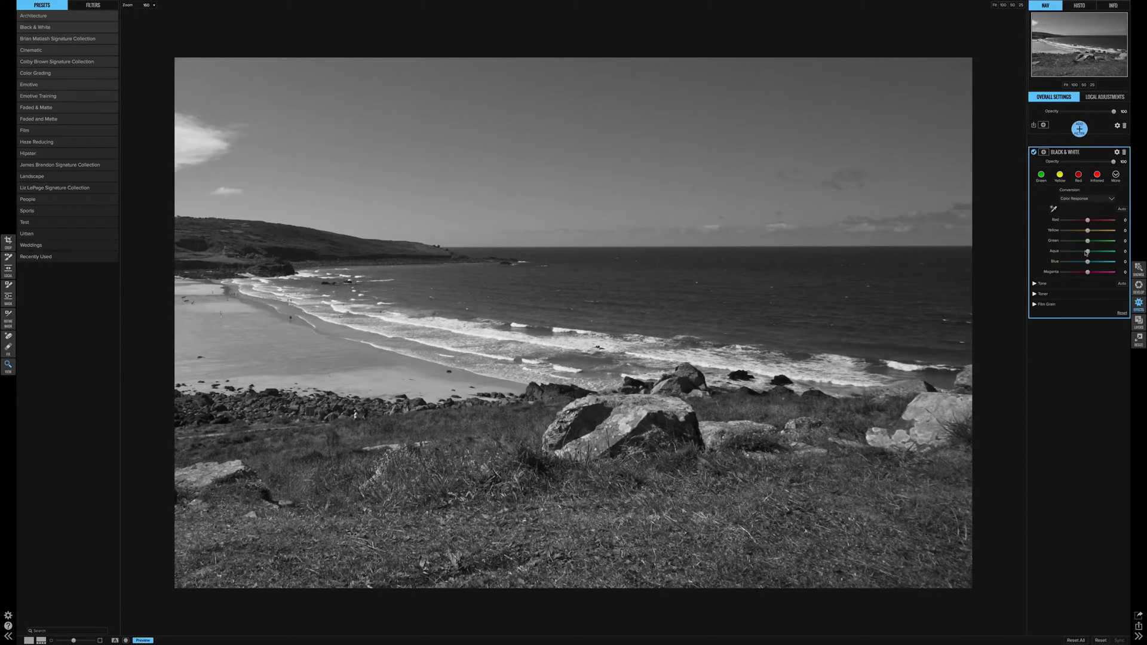
pyautogui.moveTo(1088, 252)
pyautogui.mouseDown()
pyautogui.moveTo(1048, 256)
pyautogui.moveTo(1088, 253)
pyautogui.mouseUp()
pyautogui.moveTo(1072, 243)
pyautogui.mouseDown()
pyautogui.moveTo(1045, 247)
pyautogui.moveTo(1119, 250)
pyautogui.moveTo(1053, 253)
pyautogui.moveTo(1087, 254)
pyautogui.moveTo(1065, 231)
pyautogui.moveTo(1088, 234)
pyautogui.moveTo(1058, 239)
pyautogui.moveTo(1087, 236)
pyautogui.mouseUp()
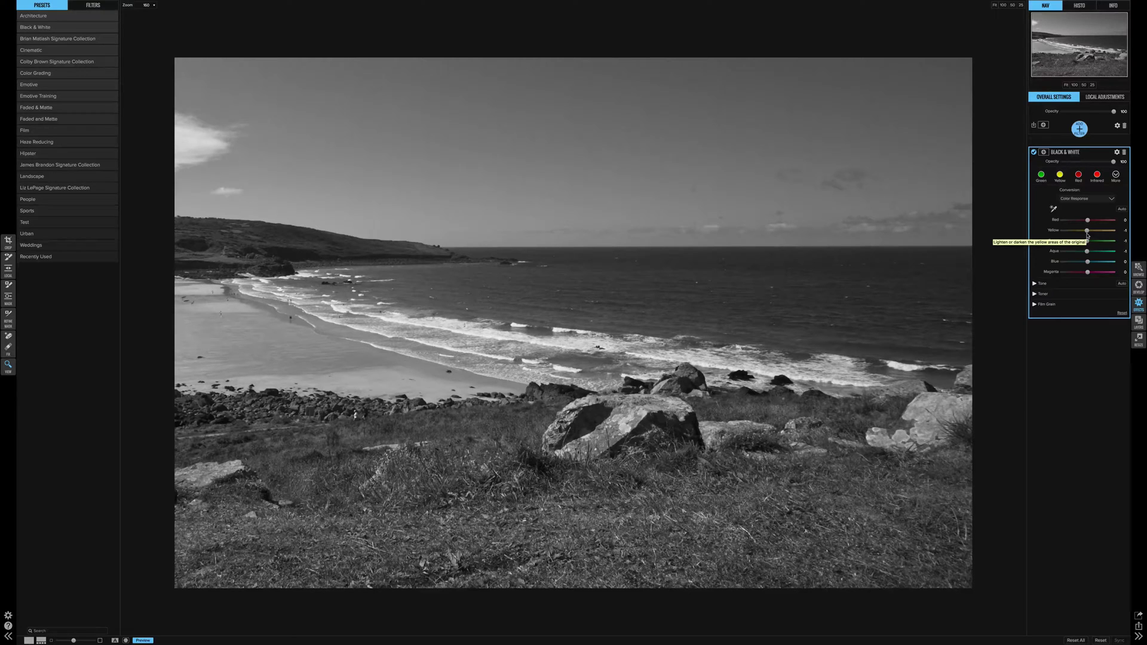
# Darken the sand's yellow tones directly on the photo, then ease them slightly brighter.
pyautogui.click(1055, 209)
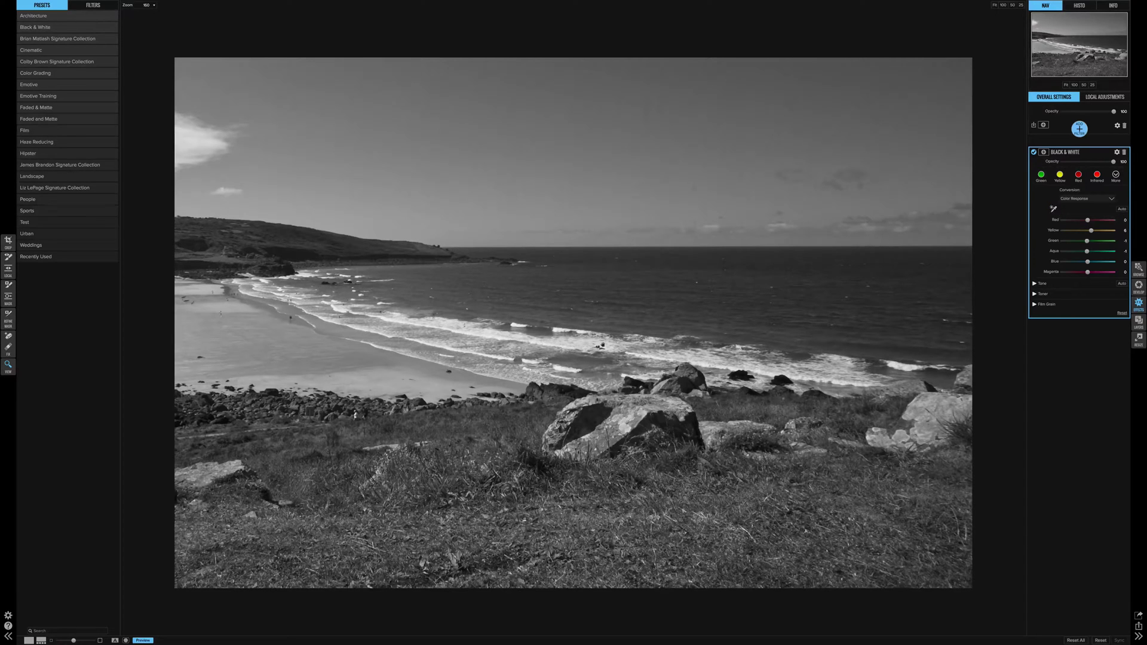
pyautogui.click(1053, 208)
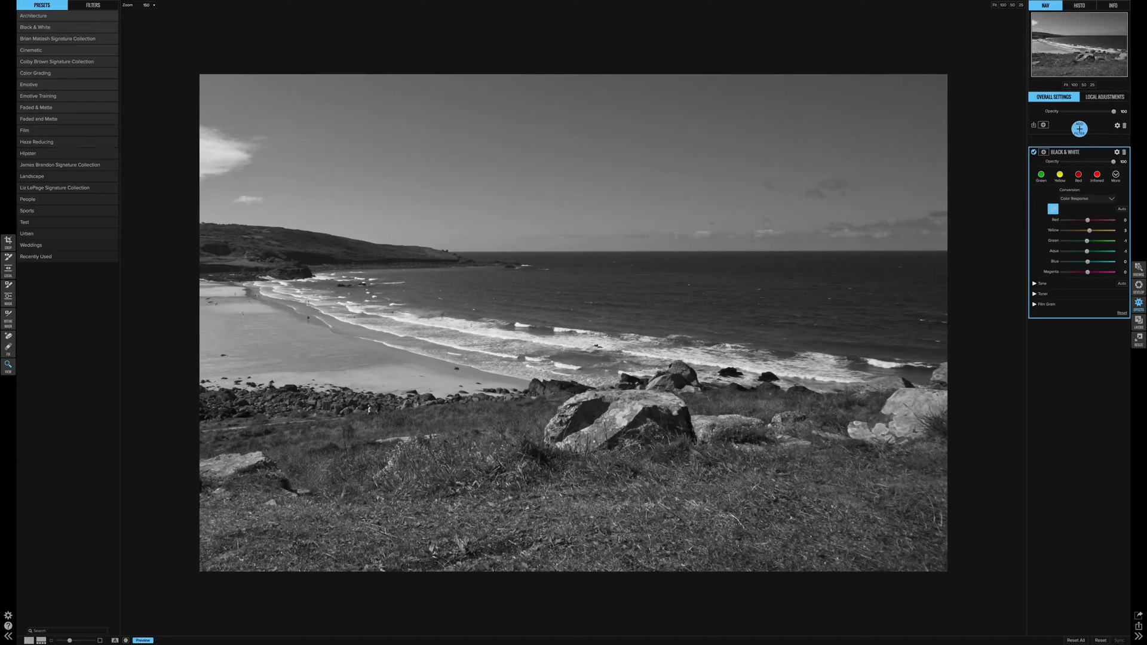
pyautogui.moveTo(225, 531); pyautogui.dragTo(92, 552)
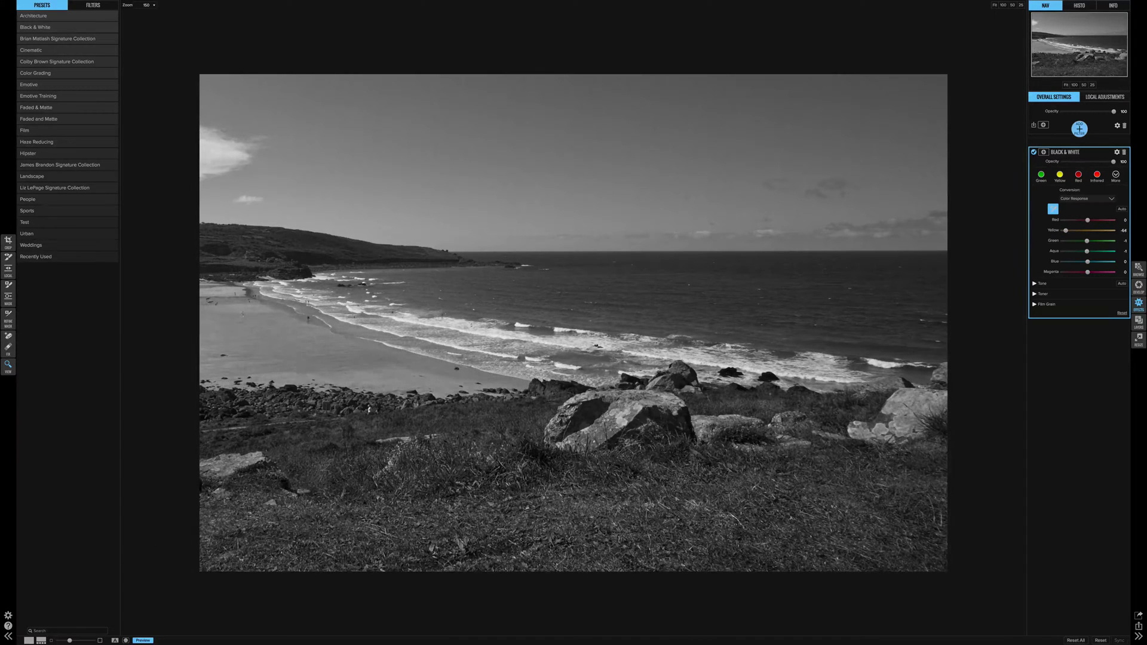
pyautogui.moveTo(409, 379); pyautogui.dragTo(748, 517)
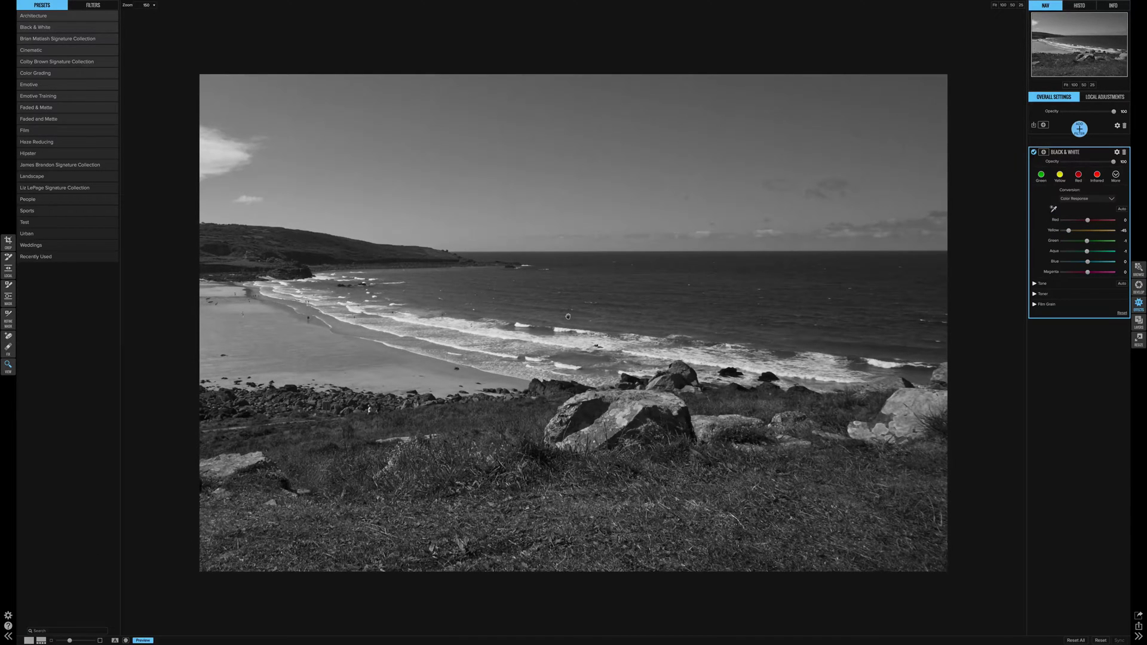
# Fine-tune the sea's aqua tones on the photo, settling them a little darker.
pyautogui.click(1053, 209)
pyautogui.moveTo(321, 327); pyautogui.dragTo(254, 327)
pyautogui.moveTo(473, 327); pyautogui.dragTo(715, 327)
pyautogui.moveTo(478, 329); pyautogui.dragTo(23, 332)
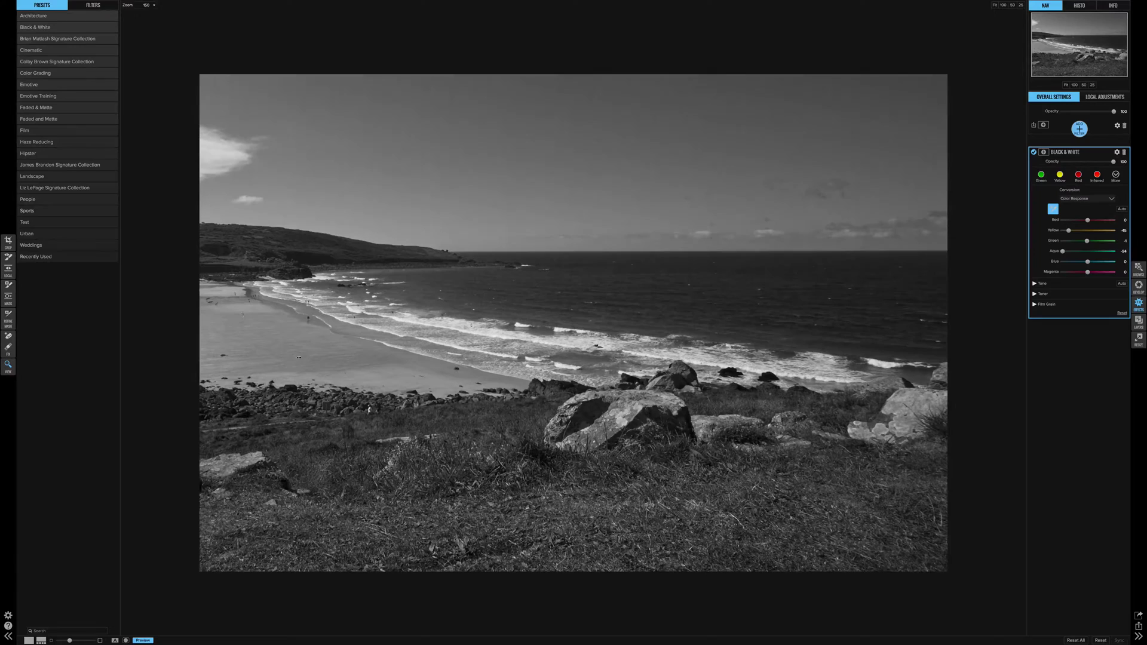
pyautogui.moveTo(841, 328); pyautogui.dragTo(1058, 324)
pyautogui.moveTo(589, 327); pyautogui.dragTo(484, 328)
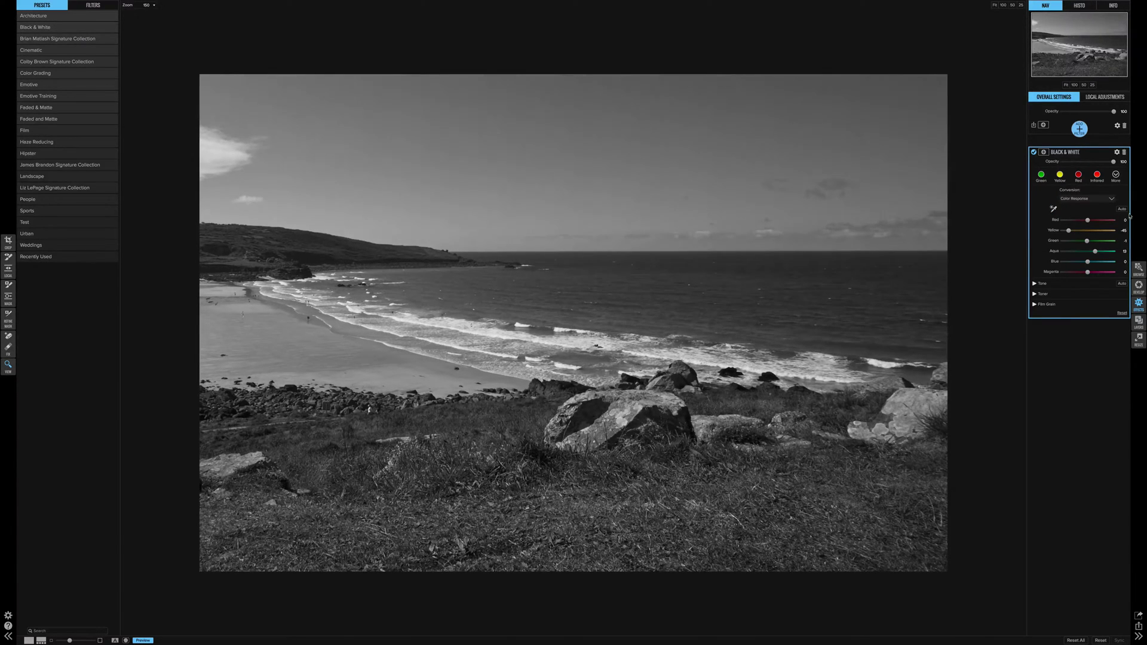
# Add contrast in the Tone section and reset Brightness and Highlights to zero.
pyautogui.click(1034, 284)
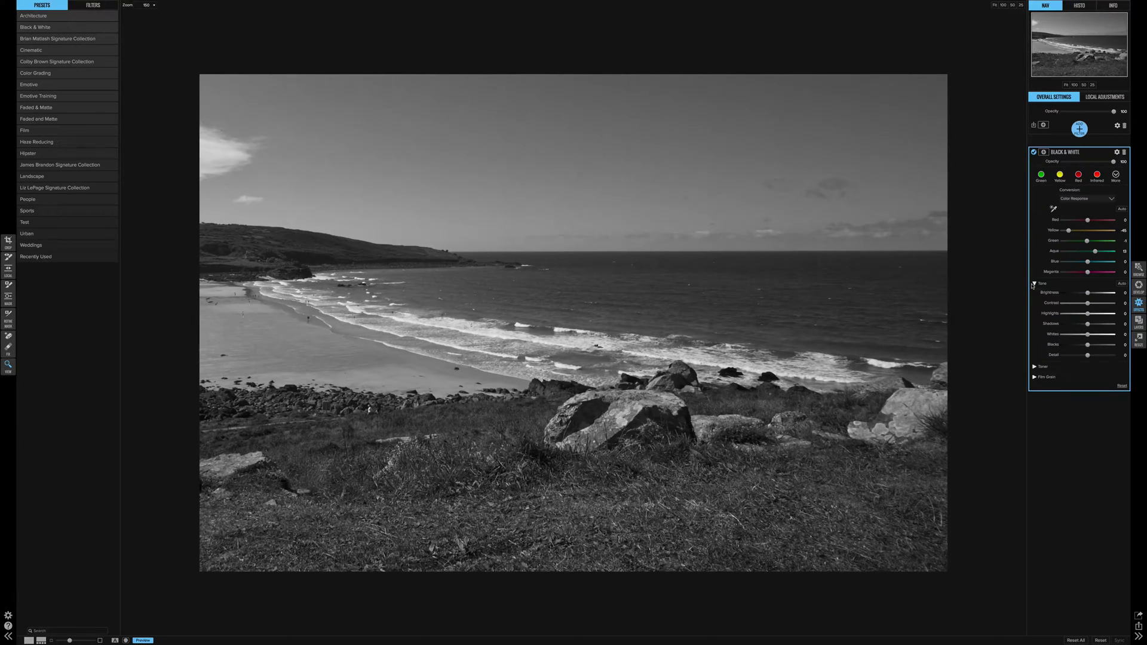
pyautogui.moveTo(1088, 293); pyautogui.dragTo(1072, 316)
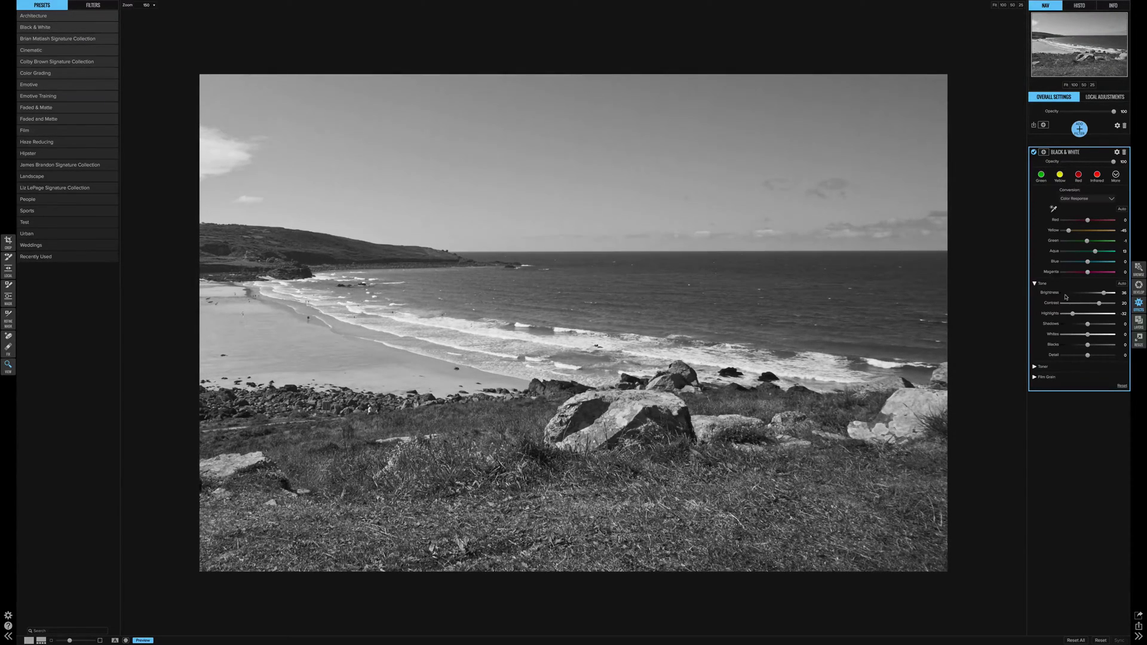
pyautogui.doubleClick(1057, 295)
pyautogui.doubleClick(1053, 316)
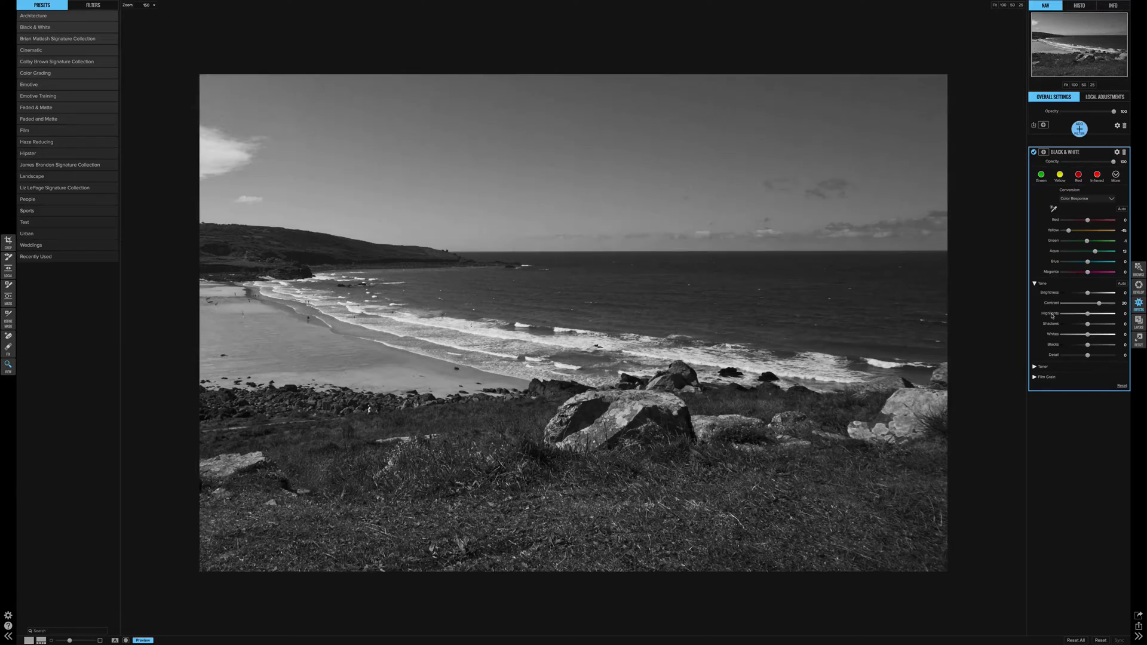
# Set up a Custom toner with the highlight hue at 42.
pyautogui.click(1036, 367)
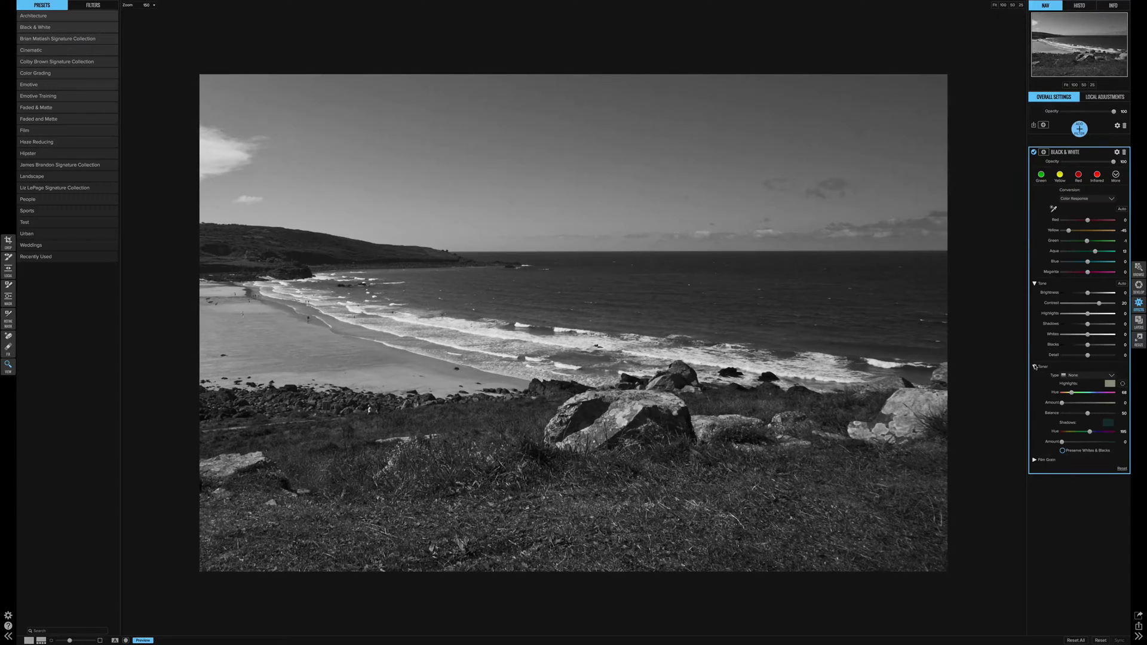
pyautogui.click(1077, 403)
pyautogui.moveTo(1082, 393); pyautogui.dragTo(1121, 392)
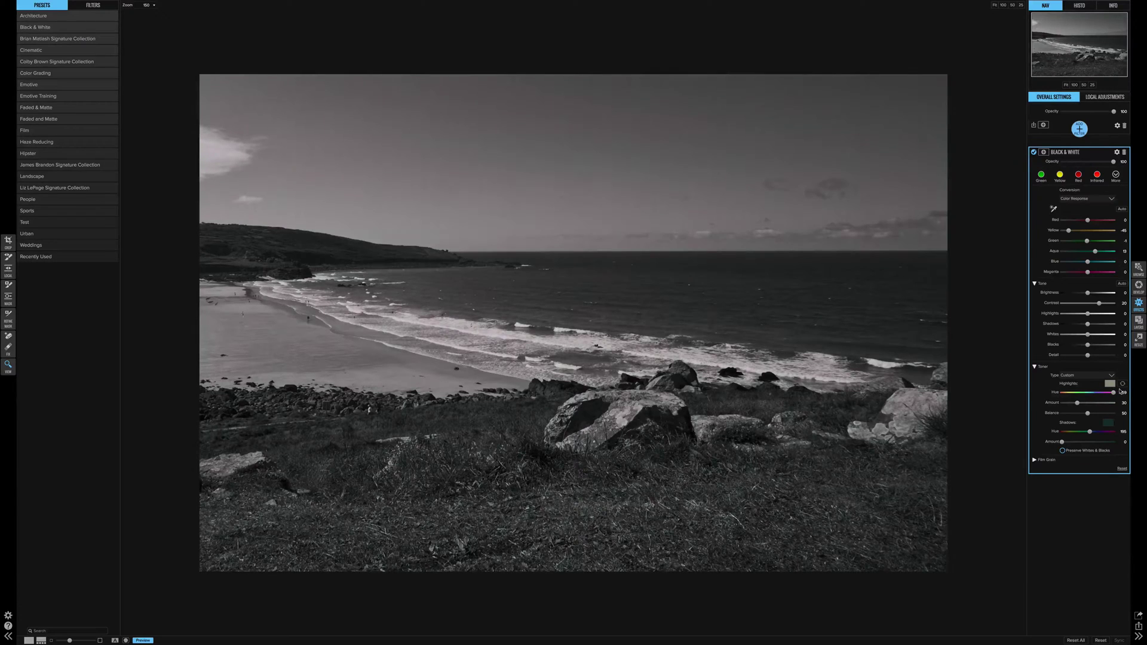
pyautogui.doubleClick(1078, 404)
pyautogui.click(1078, 393)
pyautogui.moveTo(1078, 393); pyautogui.dragTo(1096, 432)
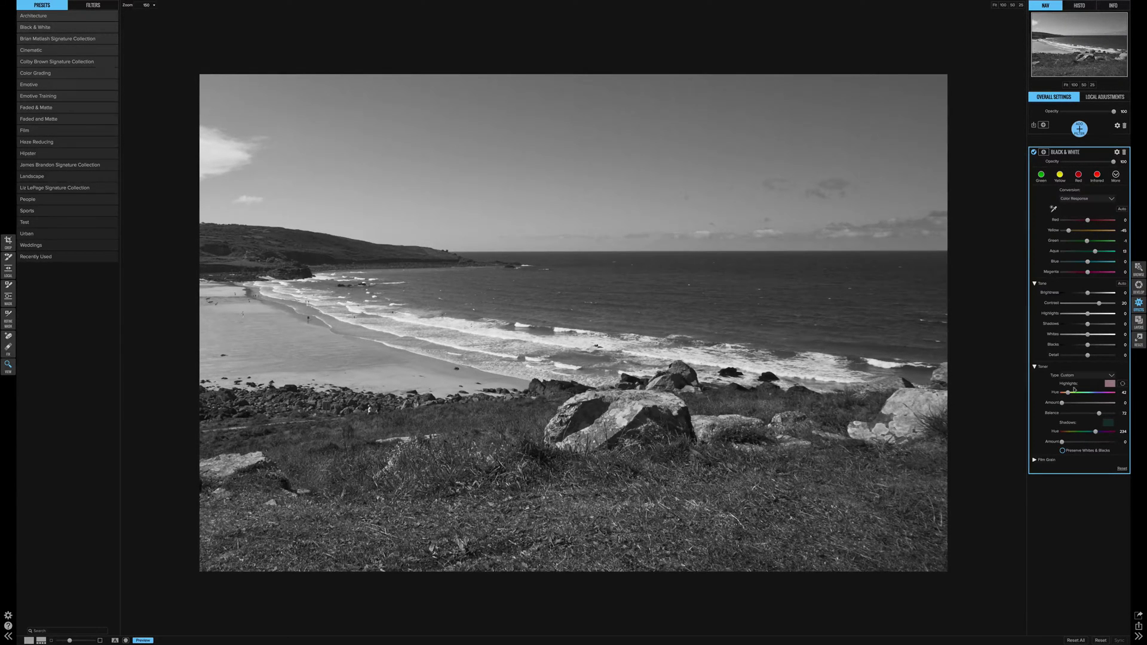
# Look through the toner presets but keep the custom tone.
pyautogui.scroll(5, 1056, 394)
pyautogui.click(1095, 374)
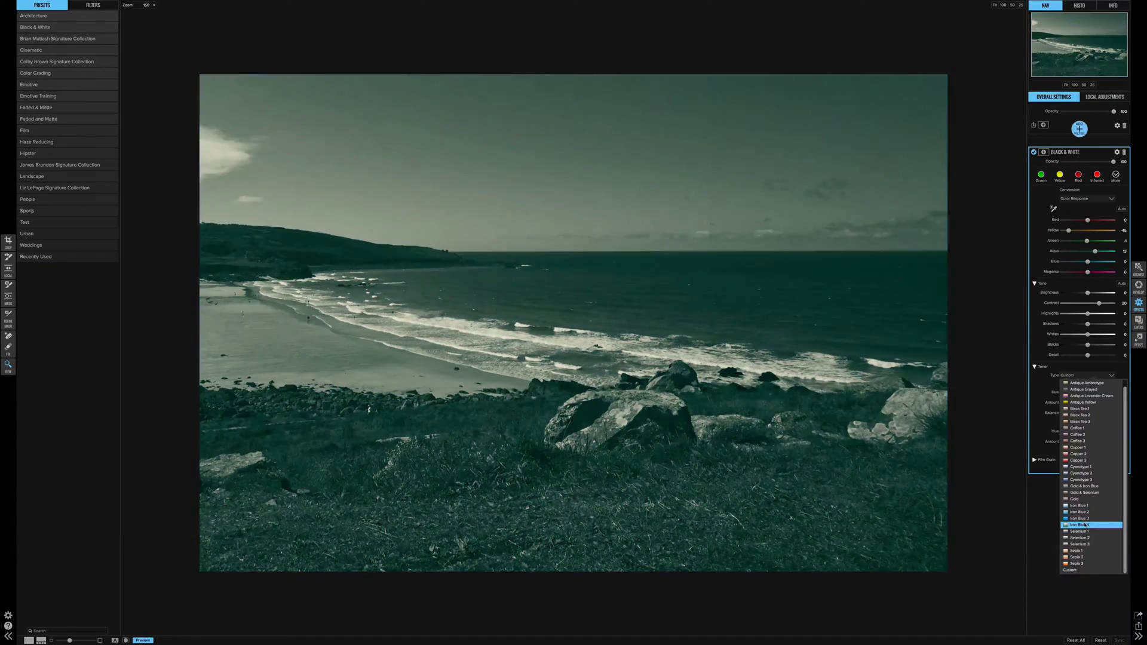
pyautogui.click(1079, 570)
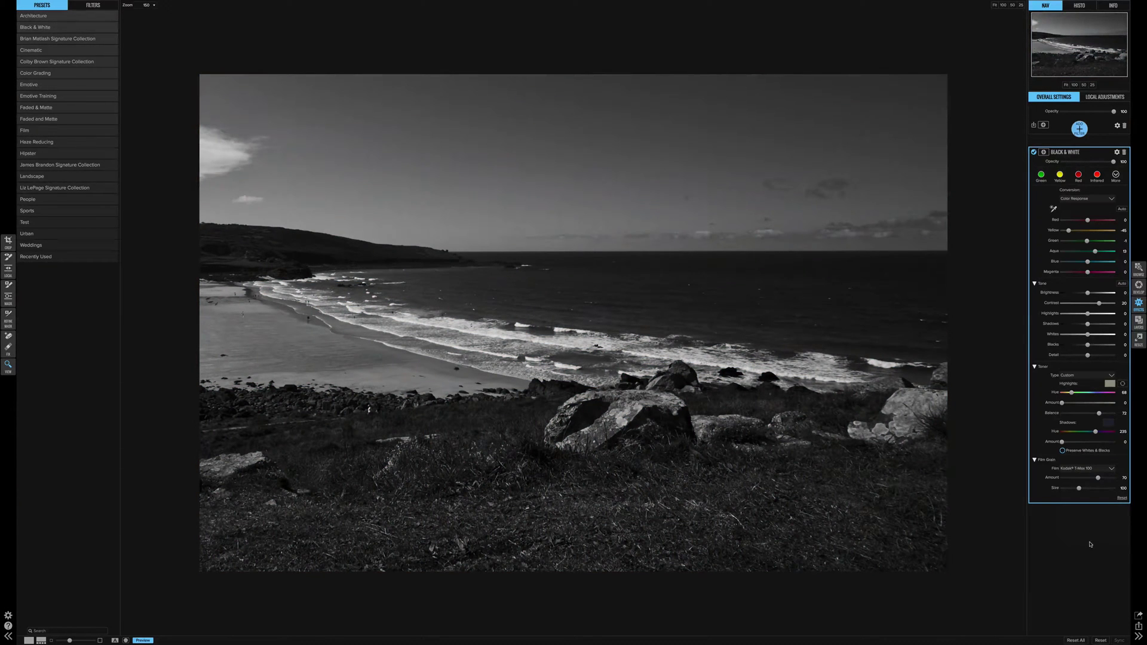
# Keep Kodak T-Max 100 as the film stock and set grain Amount to 0.
pyautogui.click(1086, 468)
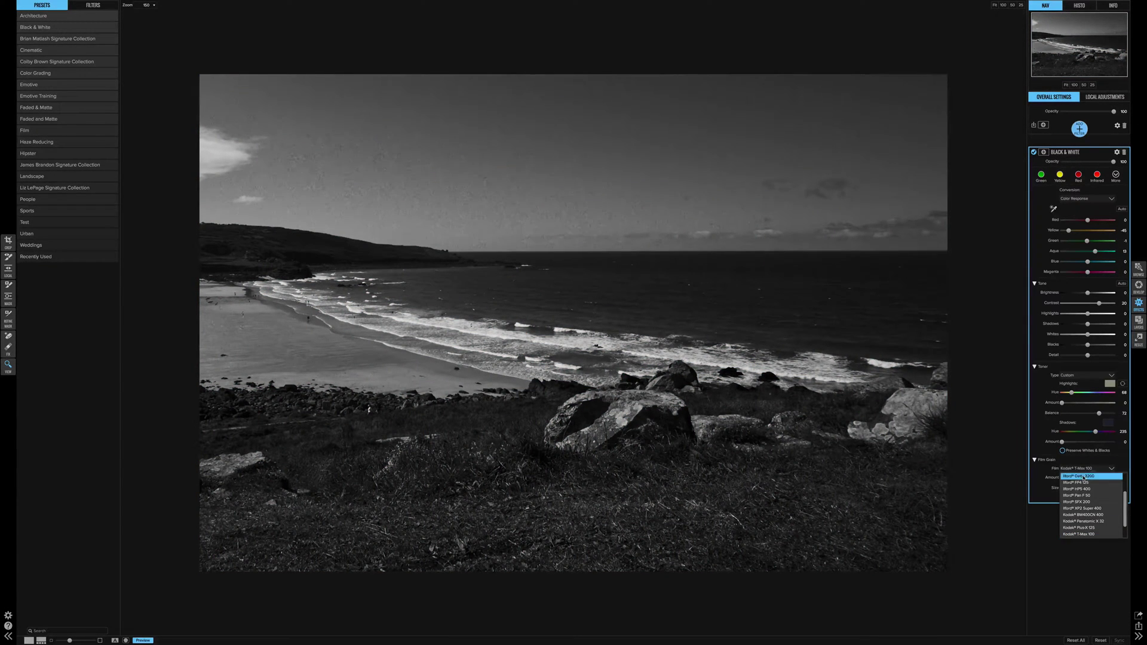
pyautogui.scroll(-2, 1094, 526)
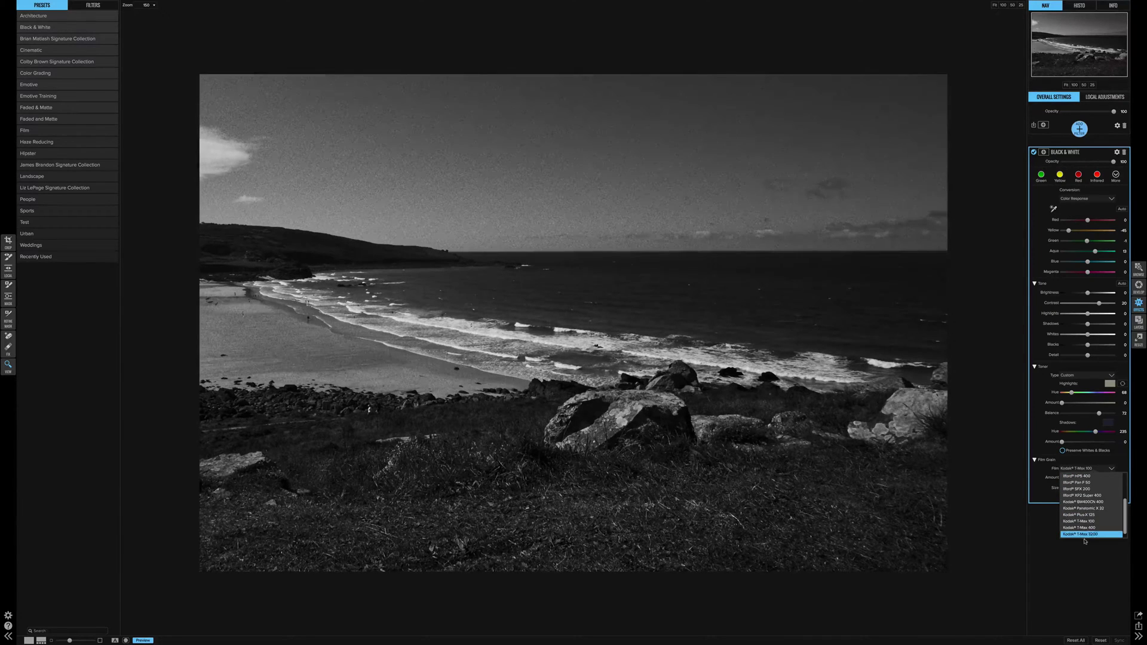
pyautogui.click(1074, 551)
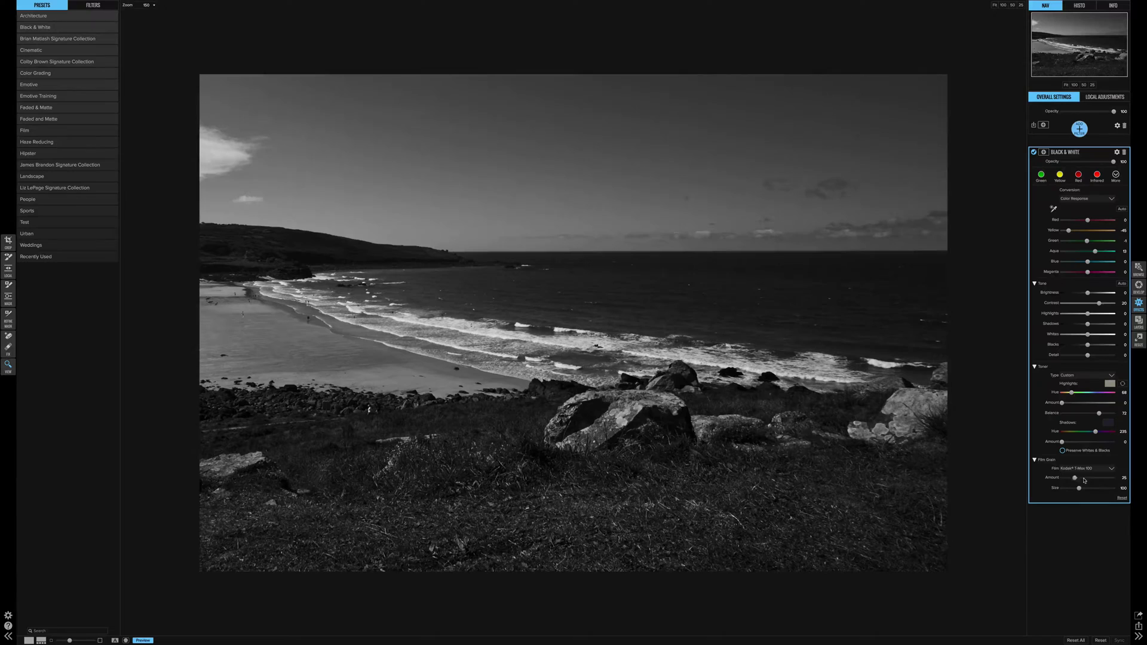
pyautogui.moveTo(1098, 478); pyautogui.dragTo(1070, 488)
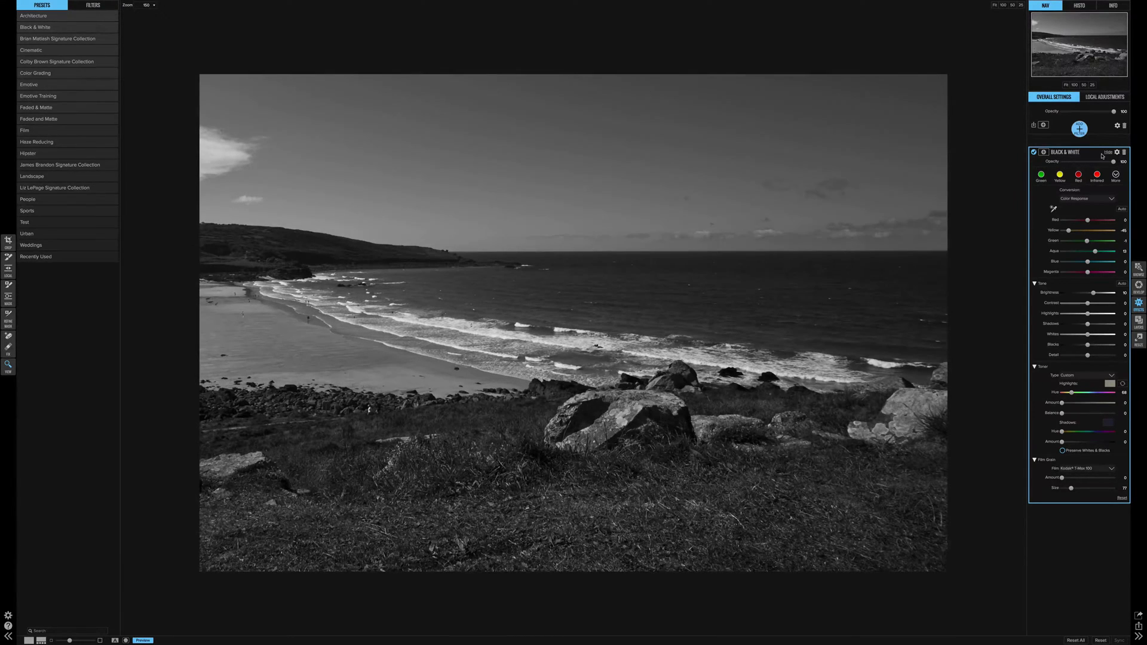
# Brush colour back into the sky with the Masking Brush, keeping the hillside monochrome.
pyautogui.click(1043, 152)
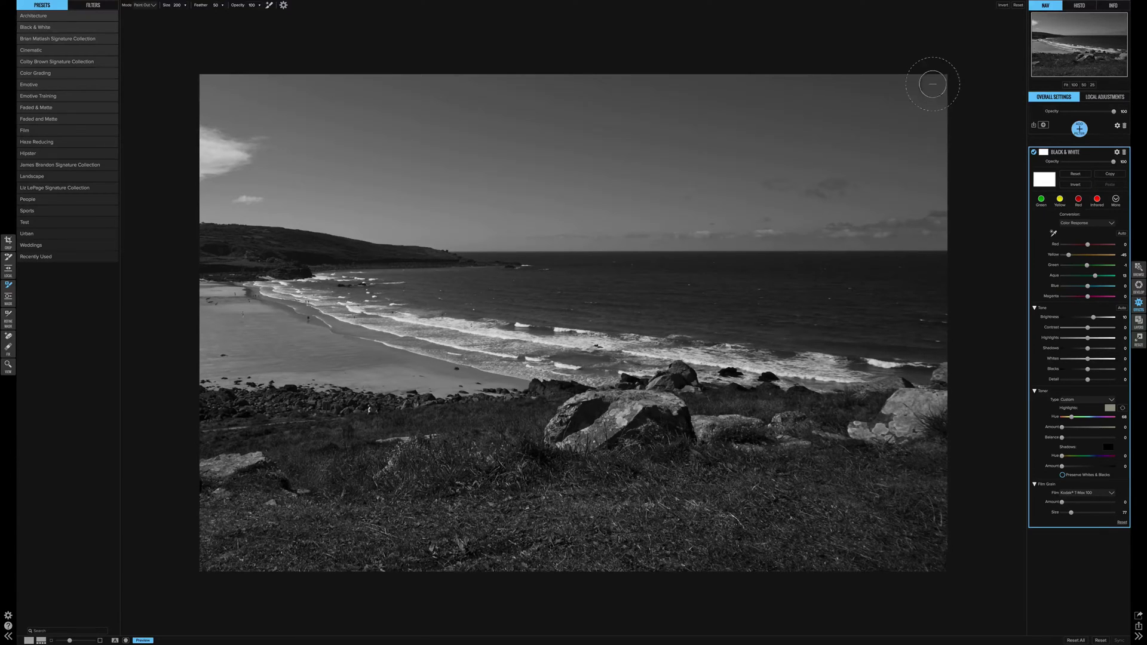
pyautogui.moveTo(930, 84); pyautogui.dragTo(261, 84)
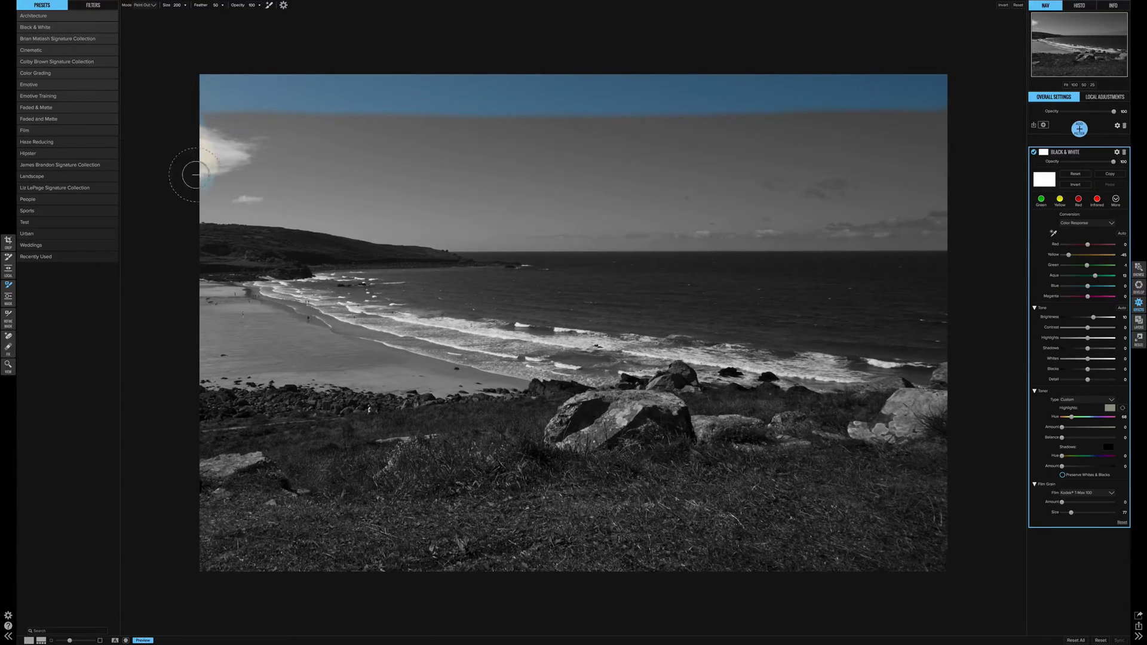
pyautogui.moveTo(192, 173)
pyautogui.mouseDown()
pyautogui.moveTo(245, 221)
pyautogui.moveTo(579, 232)
pyautogui.moveTo(921, 221)
pyautogui.moveTo(812, 191)
pyautogui.moveTo(251, 179)
pyautogui.moveTo(263, 140)
pyautogui.mouseUp()
pyautogui.moveTo(516, 156)
pyautogui.mouseDown()
pyautogui.moveTo(922, 174)
pyautogui.moveTo(946, 160)
pyautogui.moveTo(932, 123)
pyautogui.moveTo(527, 125)
pyautogui.moveTo(185, 105)
pyautogui.mouseUp()
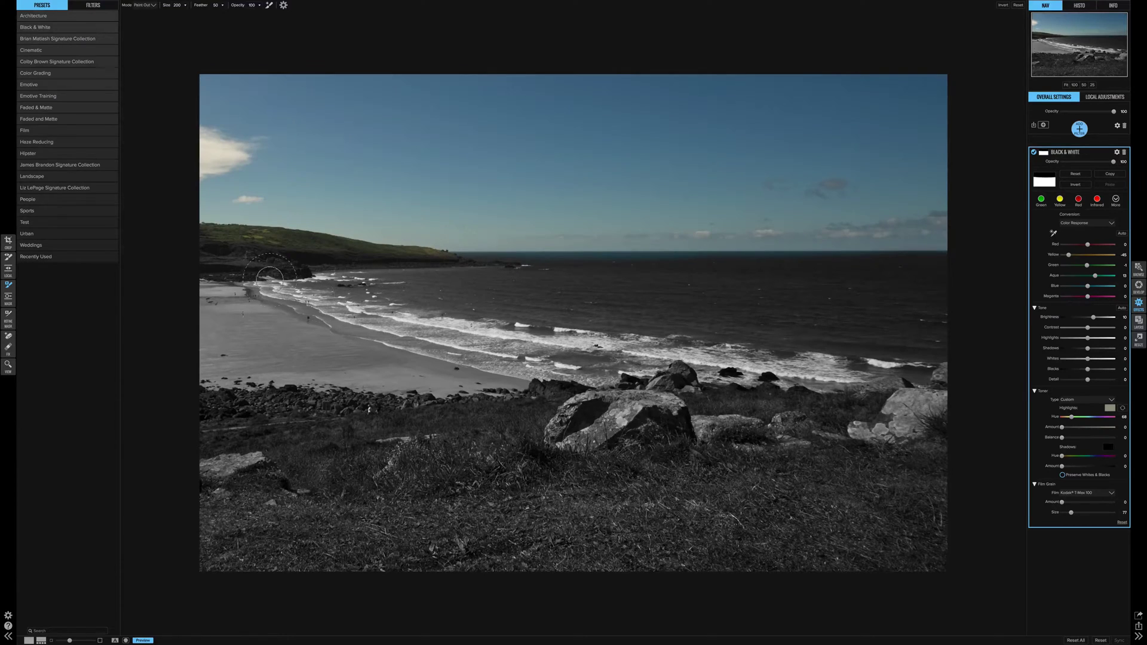
pyautogui.moveTo(213, 243)
pyautogui.mouseDown()
pyautogui.moveTo(484, 277)
pyautogui.moveTo(504, 259)
pyautogui.mouseUp()
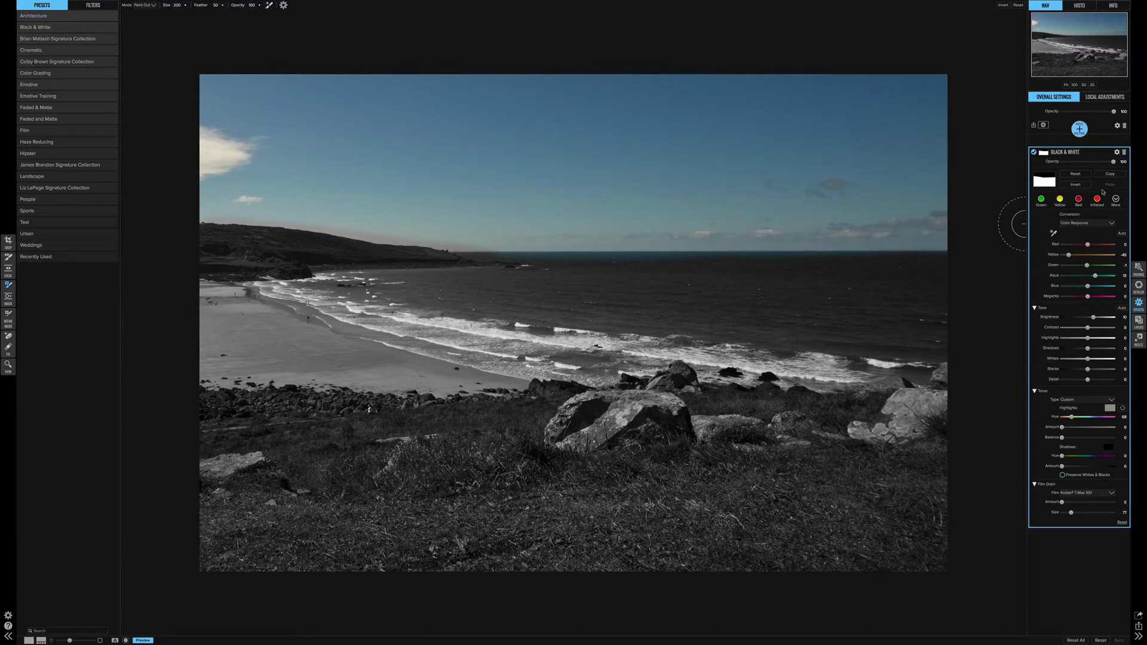
# Invert the mask, then reset it so the whole photo is monochrome again.
pyautogui.click(1076, 185)
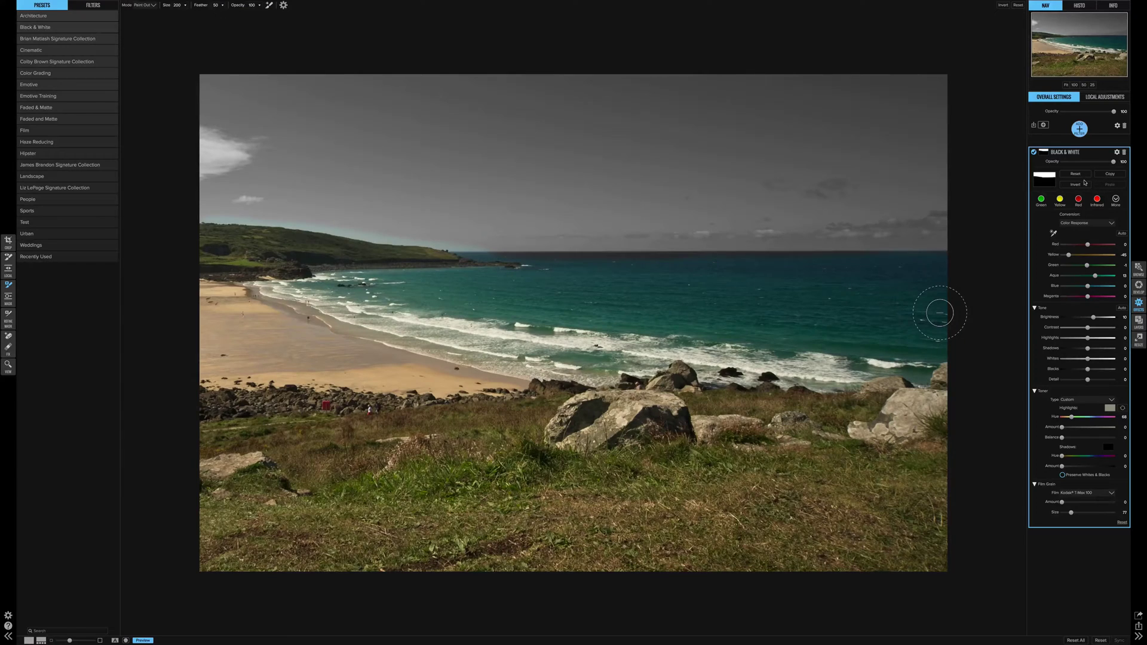
pyautogui.click(1079, 175)
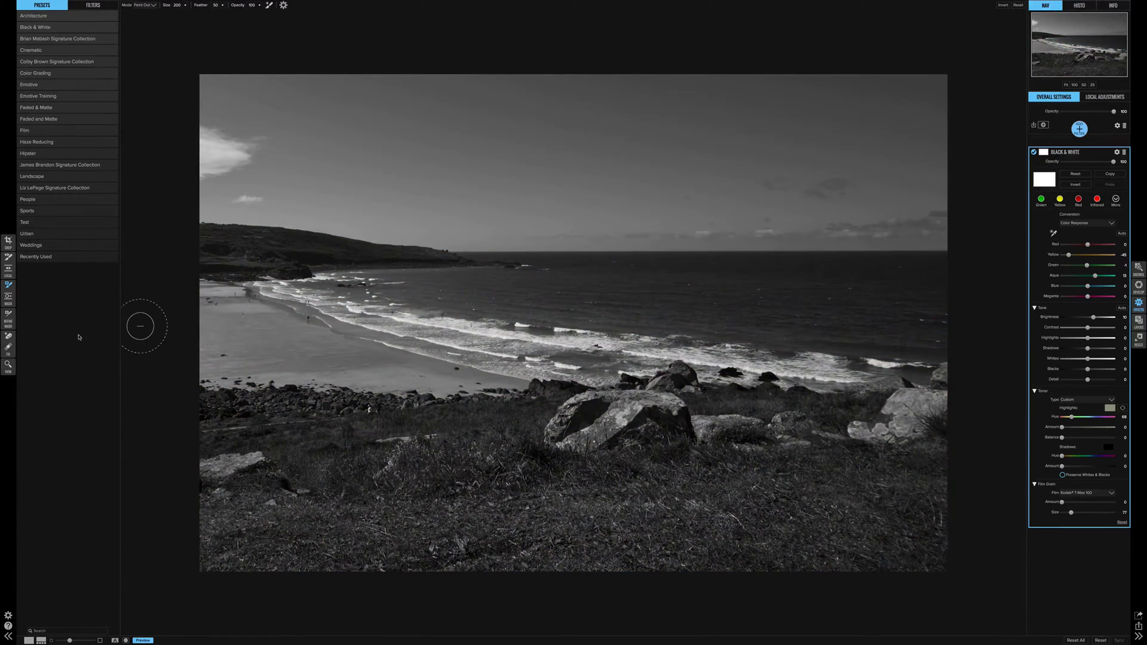
pyautogui.click(9, 297)
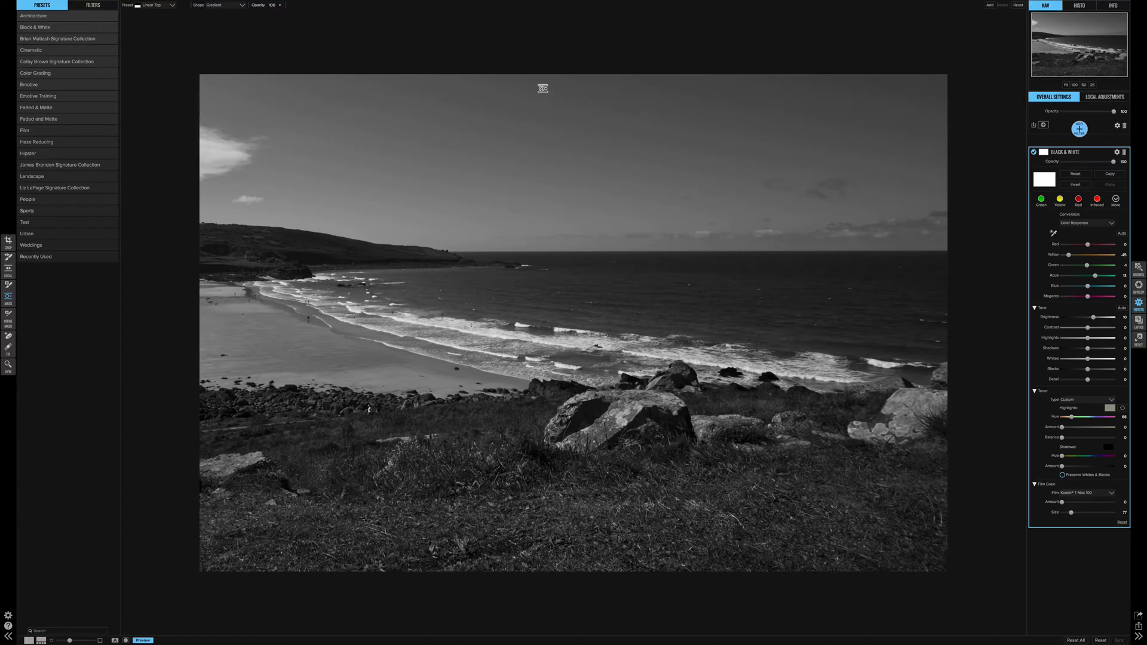
# Try a Linear Top gradient and a resized Vignette mask, then reset the mask and collapse the filter.
pyautogui.moveTo(542, 87); pyautogui.dragTo(564, 220)
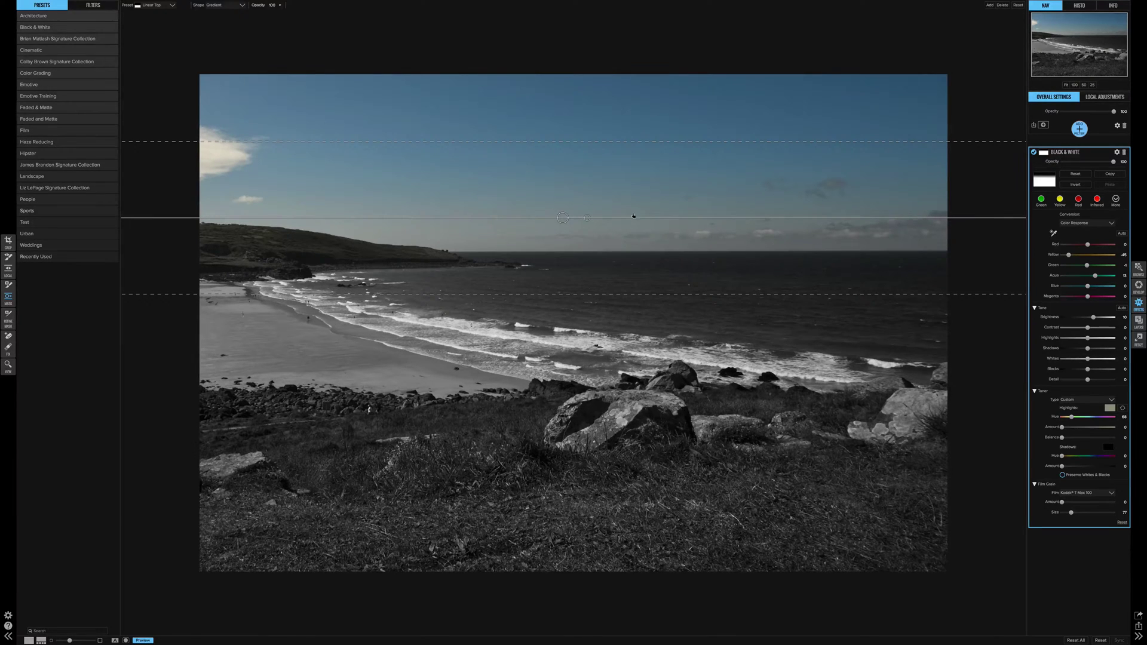
pyautogui.click(156, 5)
pyautogui.click(152, 15)
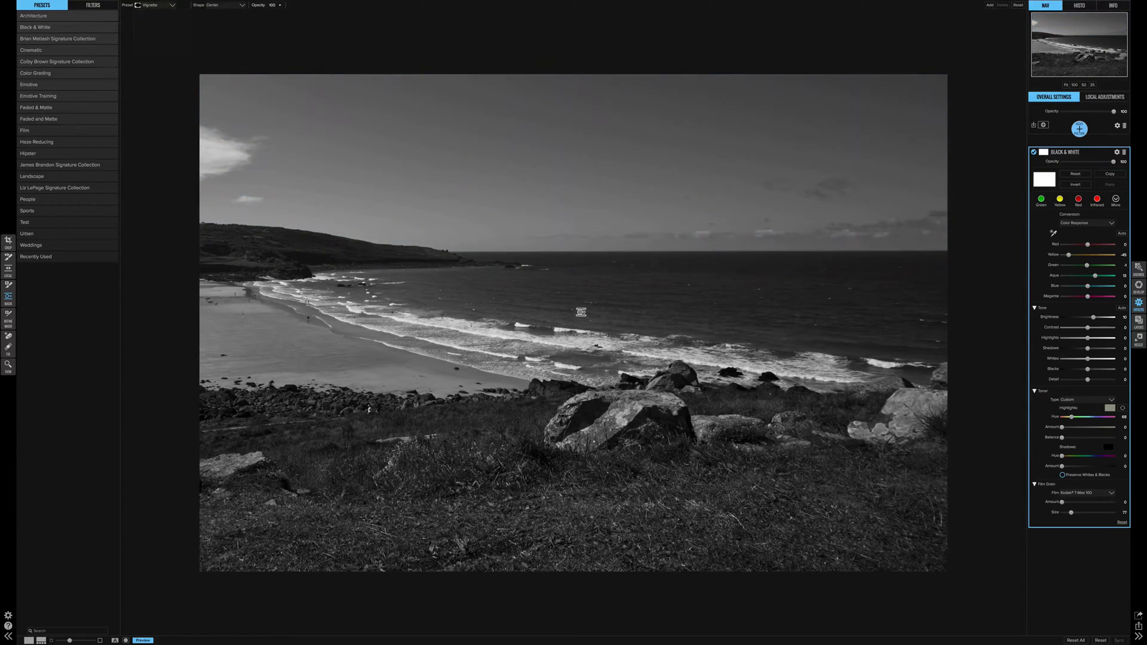
pyautogui.click(570, 309)
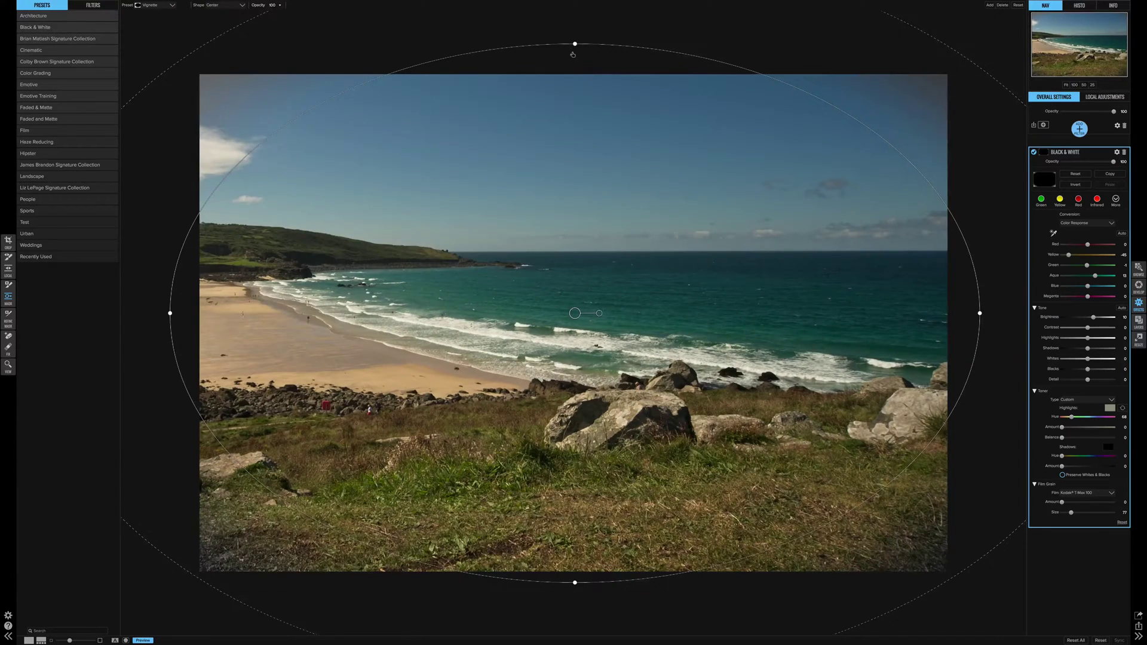
pyautogui.moveTo(579, 121); pyautogui.dragTo(572, 216)
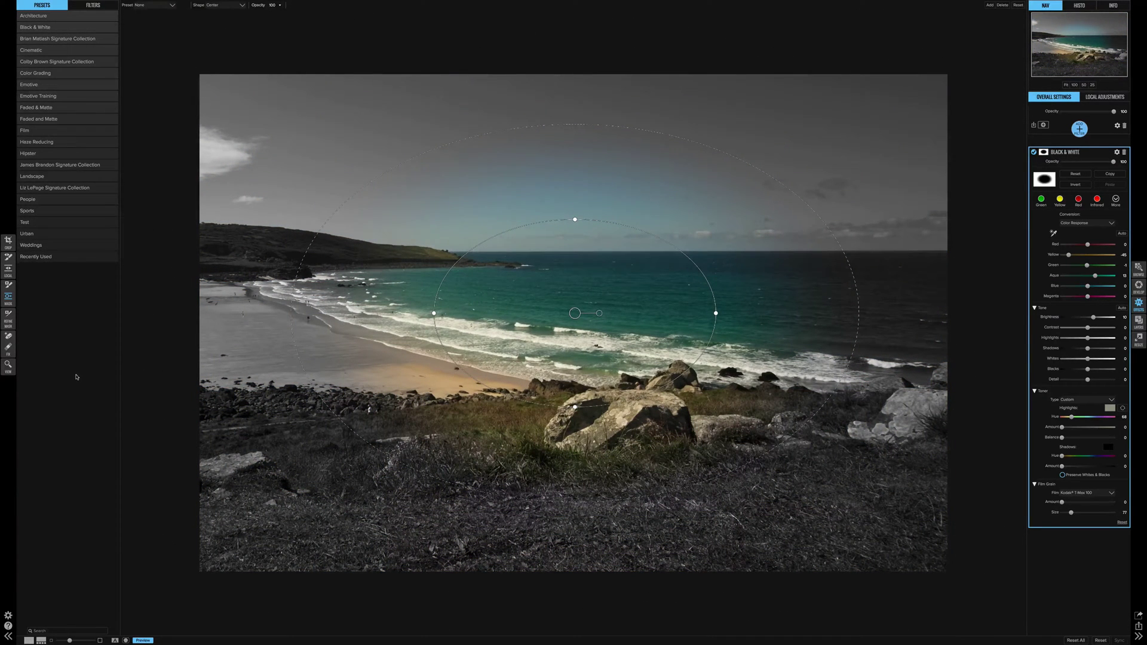
pyautogui.click(1035, 152)
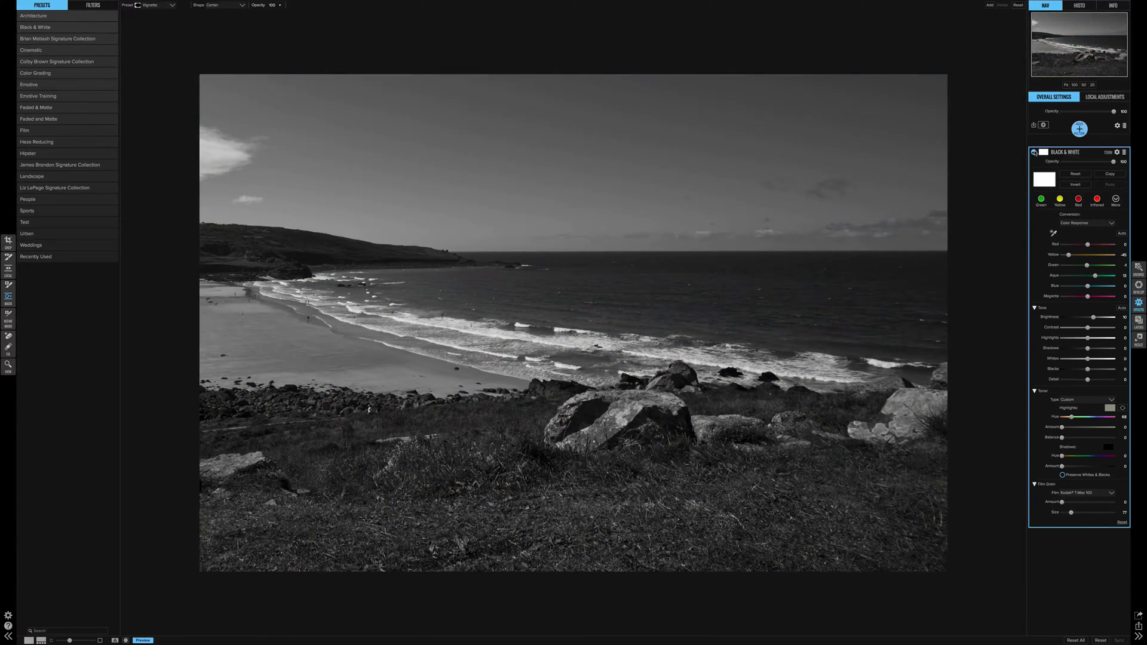
pyautogui.click(1060, 154)
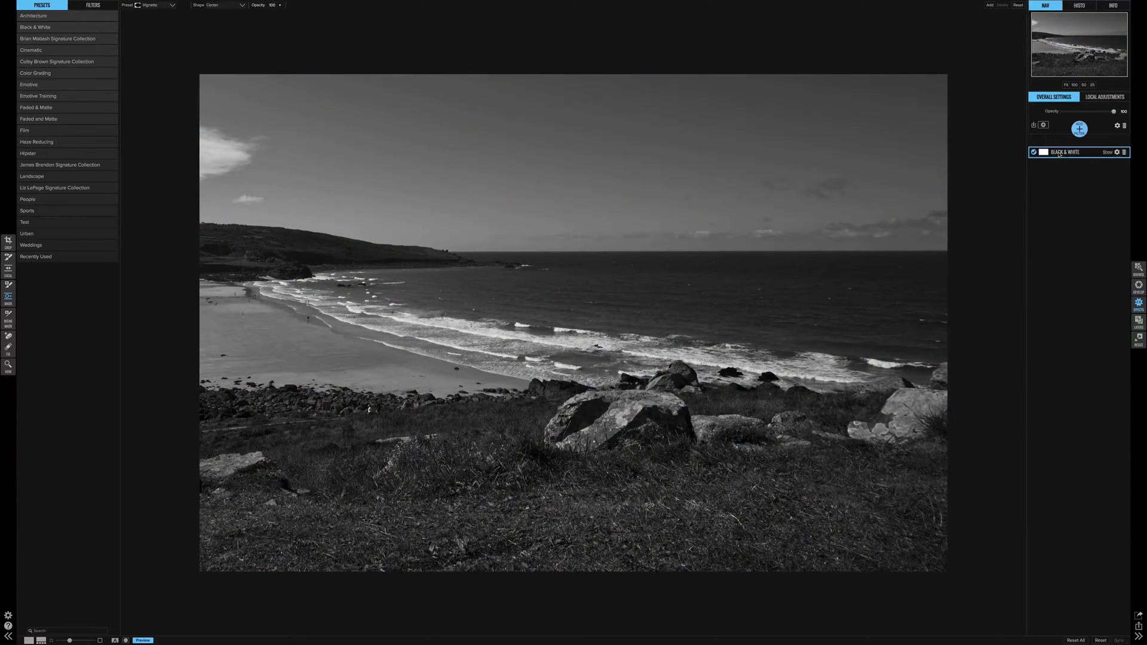
# Add a Vignette filter that darkens the photo edges.
pyautogui.click(1080, 131)
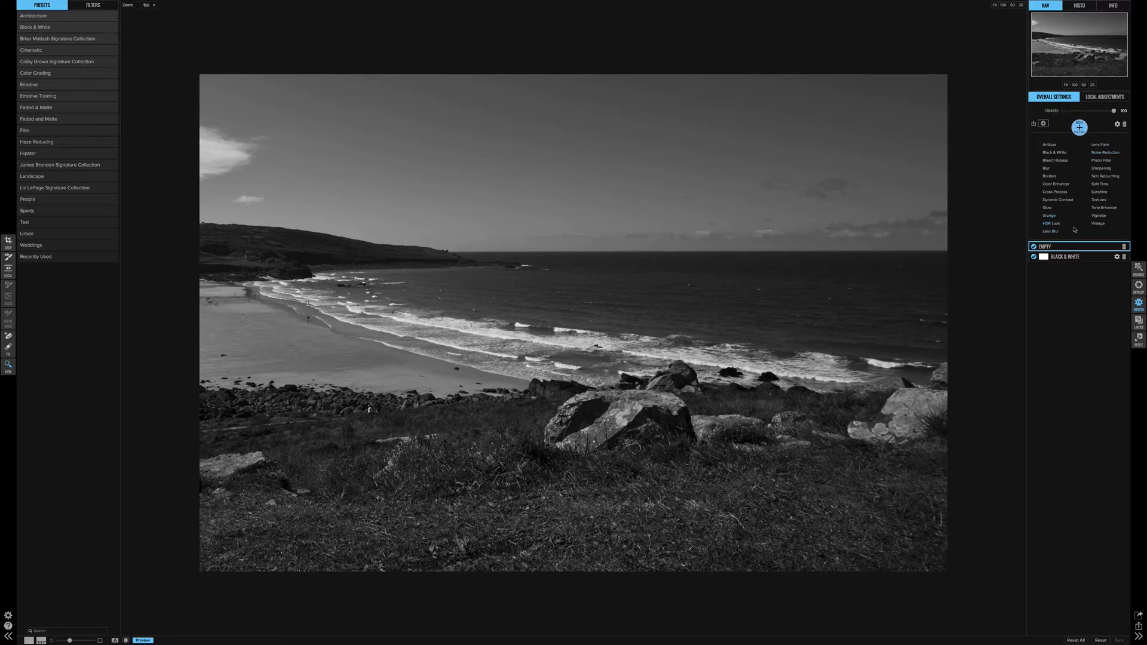
pyautogui.click(1098, 216)
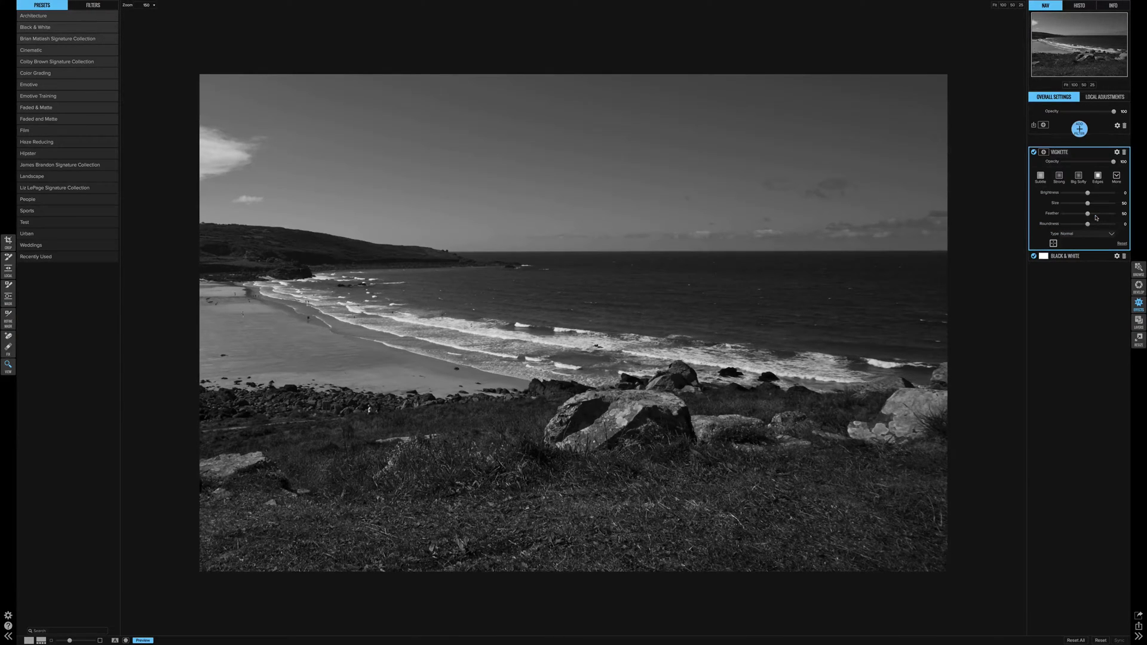
pyautogui.moveTo(1088, 193)
pyautogui.mouseDown()
pyautogui.moveTo(1098, 195)
pyautogui.moveTo(1082, 193)
pyautogui.moveTo(1080, 205)
pyautogui.mouseUp()
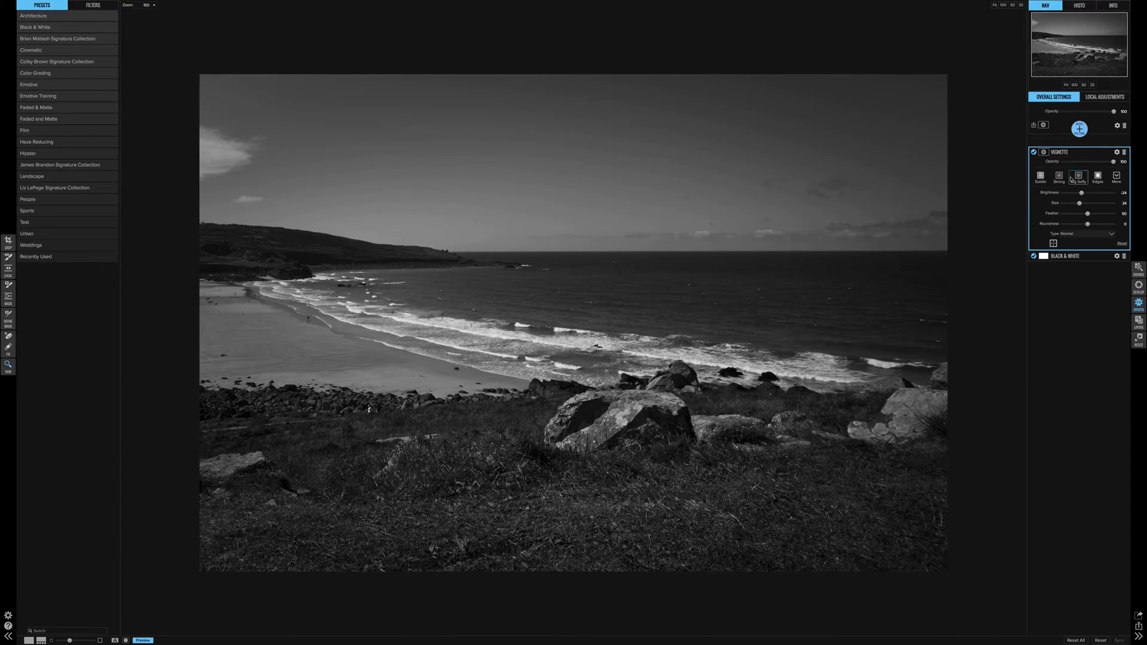
pyautogui.click(1064, 153)
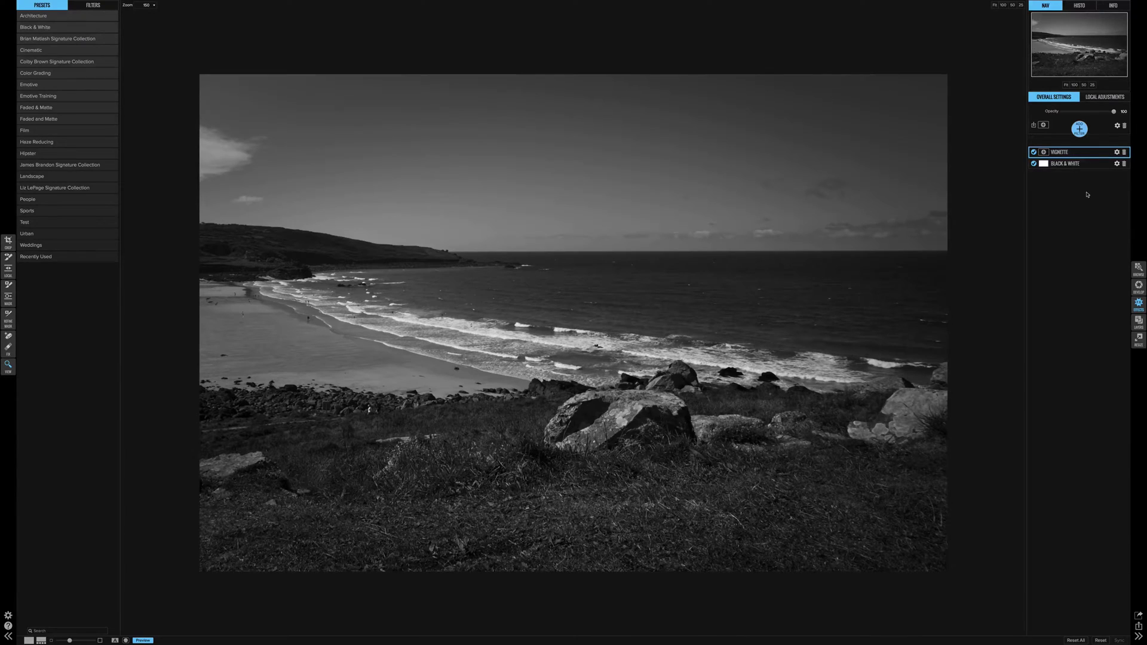
# Add a Sharpening filter set to Unsharp Mask.
pyautogui.click(1080, 128)
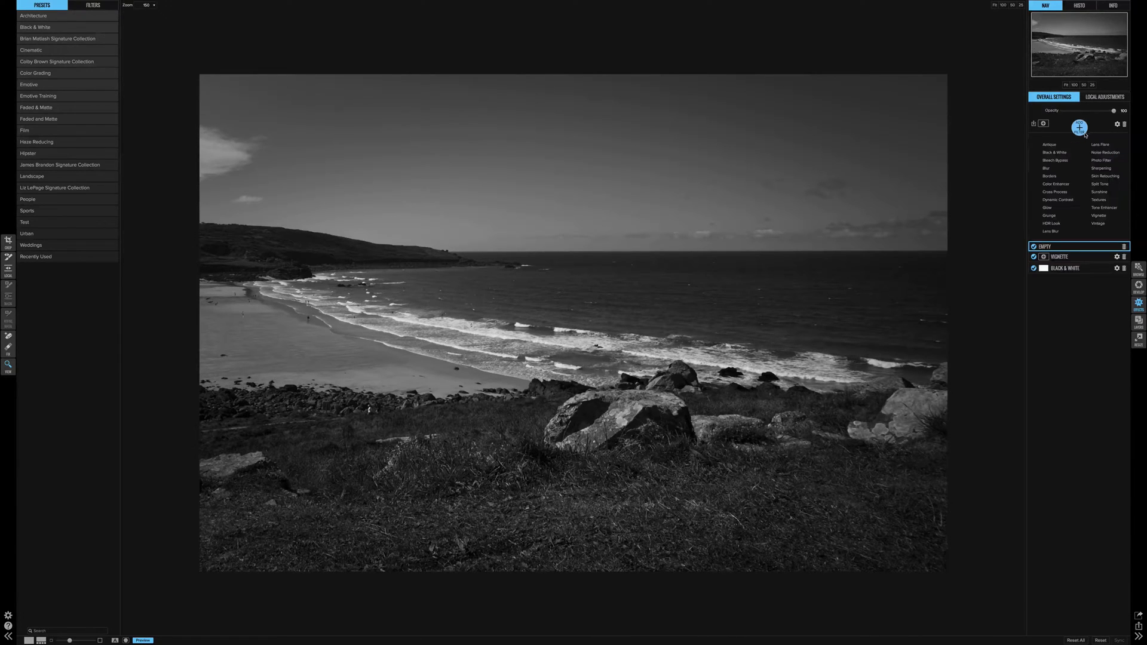
pyautogui.click(1102, 168)
pyautogui.click(1094, 192)
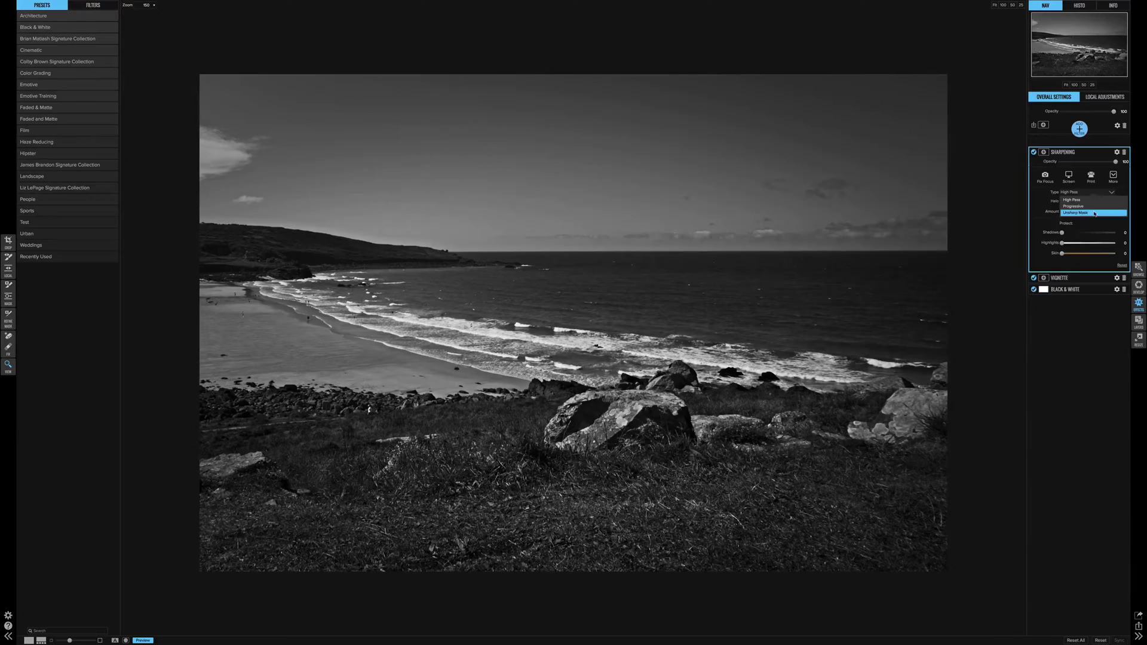
pyautogui.click(1095, 213)
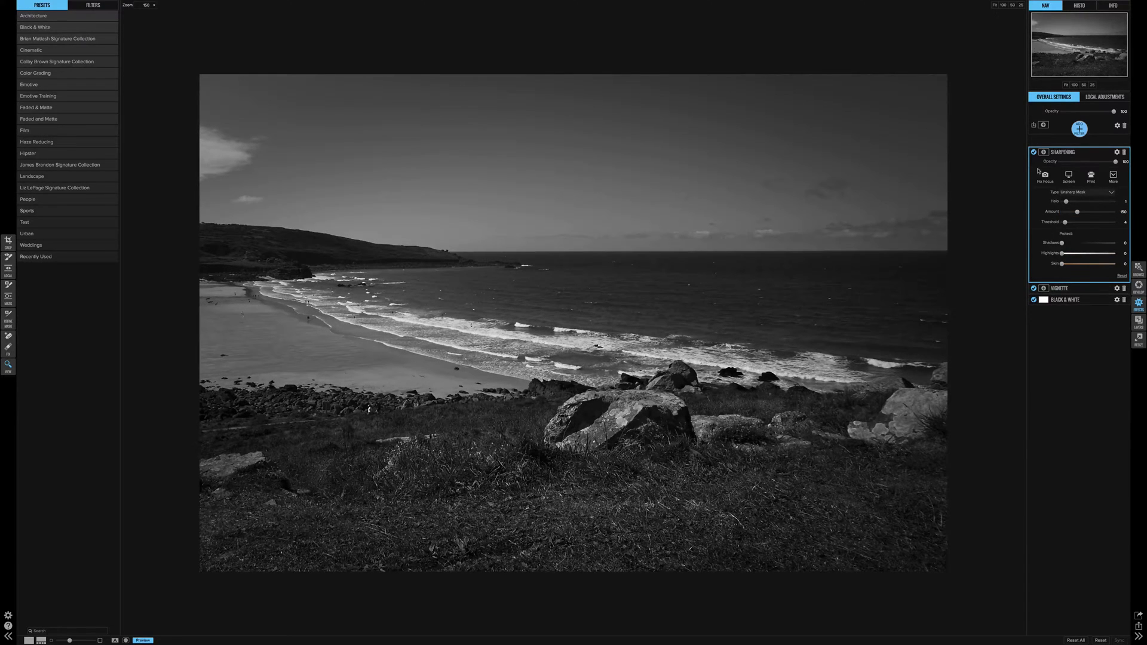
pyautogui.click(1069, 154)
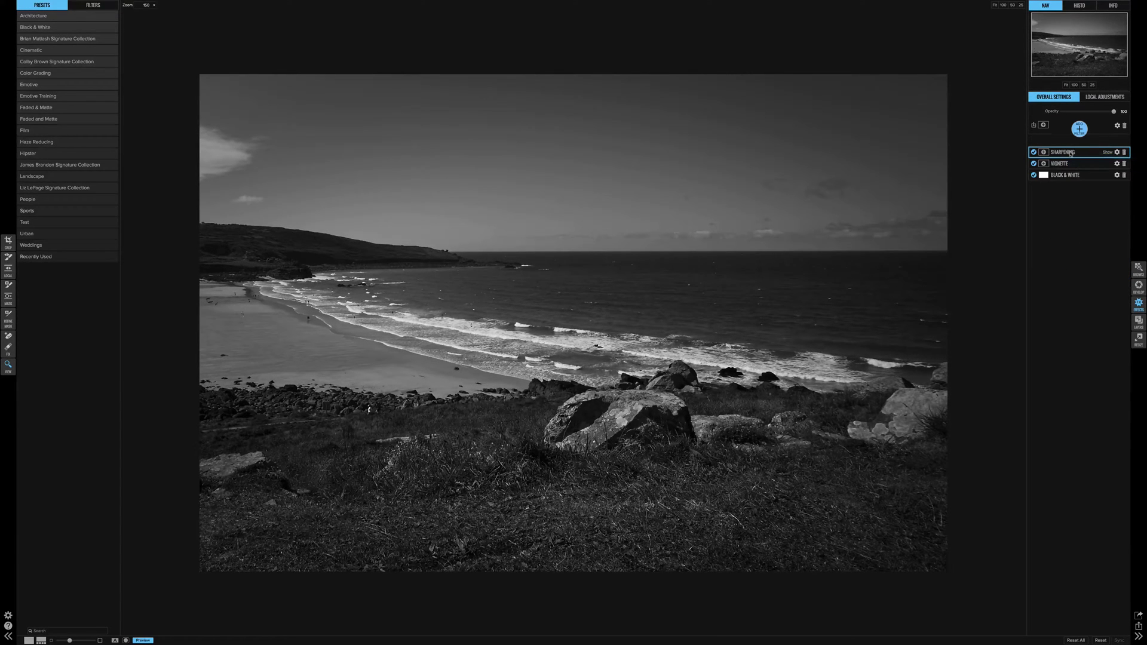